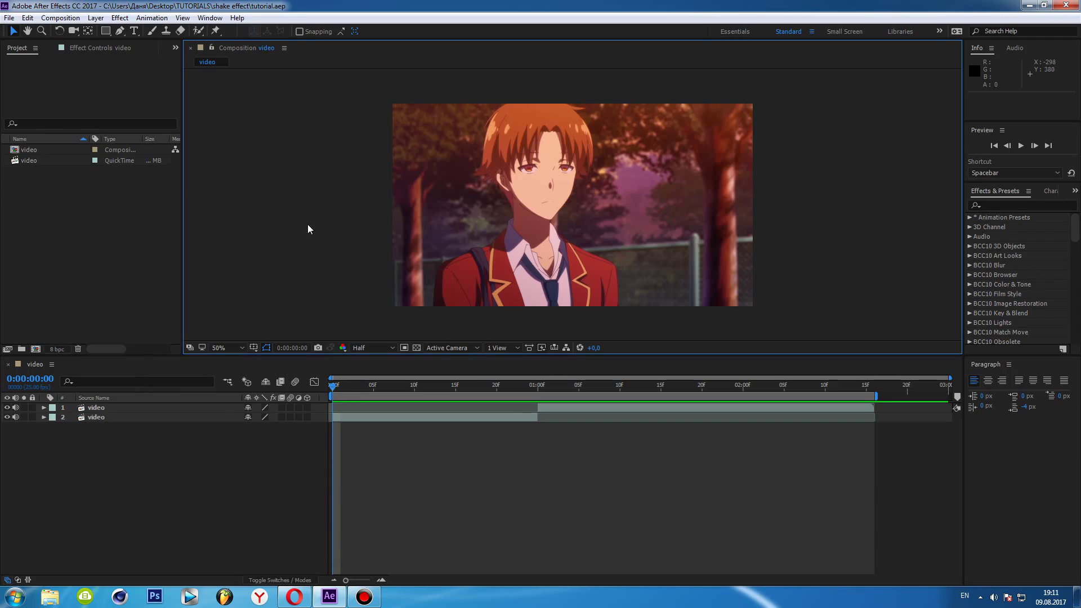
- Switch on the comp's Motion Blur master switch and motion blur for layers 1 and 2
left_click(295, 381)
left_click_drag(292, 406, 290, 416)
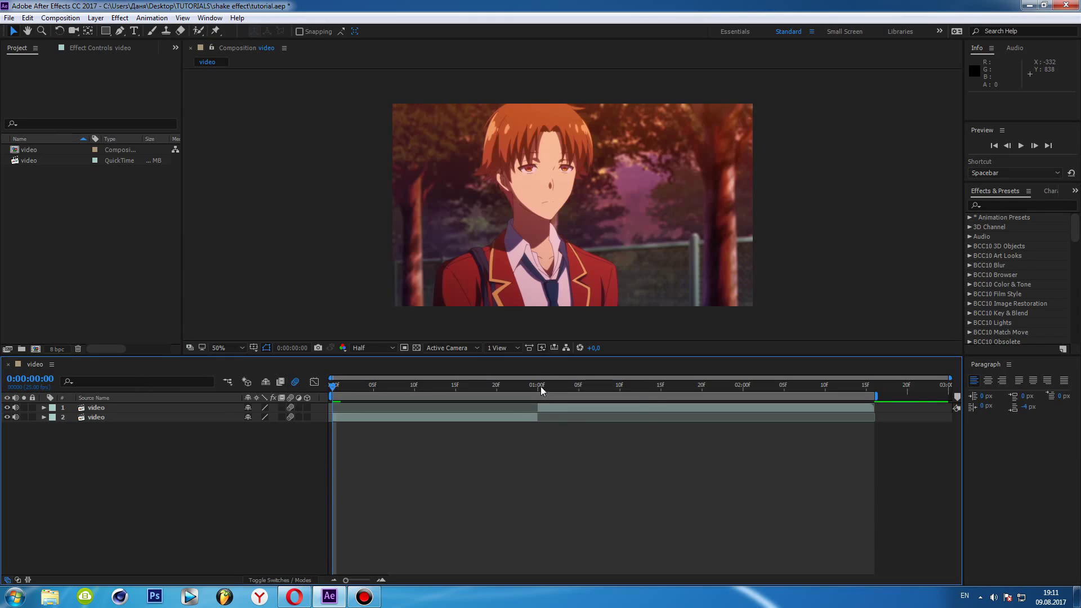
left_click(540, 387)
- Separate the top layer's Position into X Position 640 and Y Position 360
left_click(544, 408)
key("p")
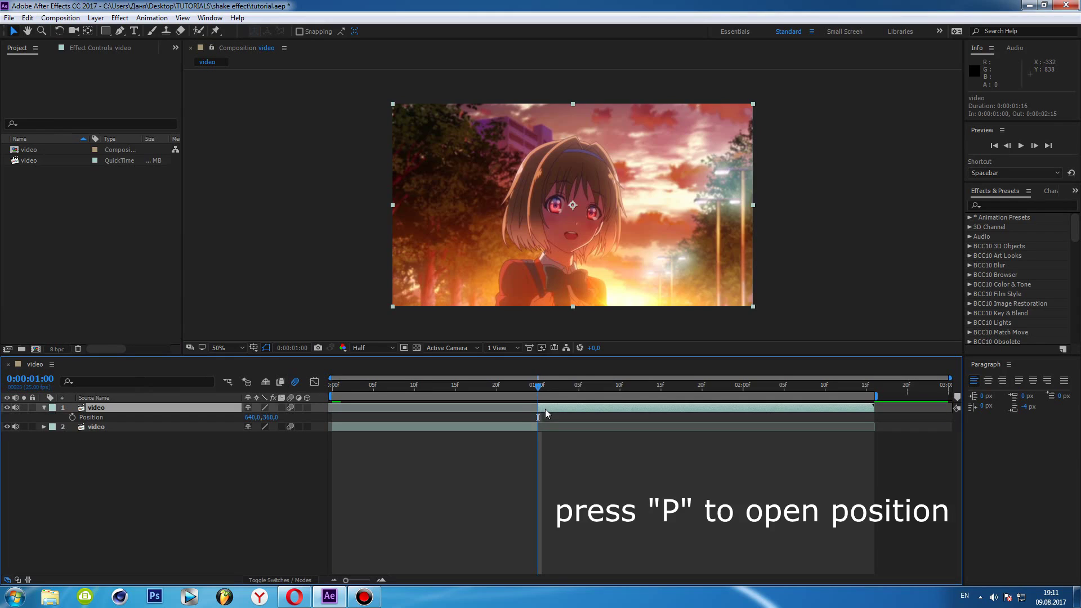
left_click(142, 420)
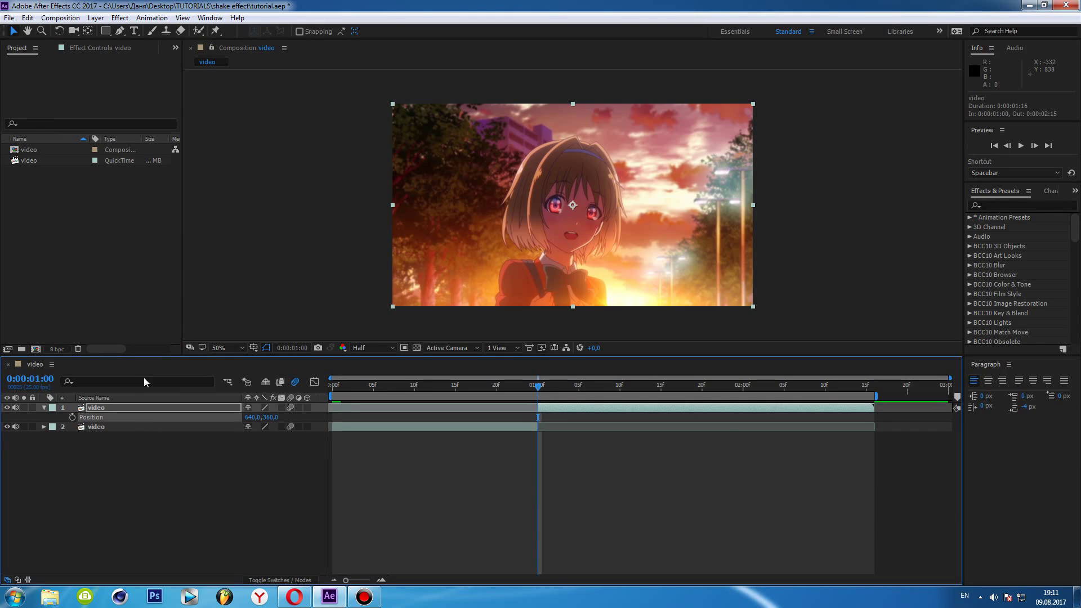
left_click(152, 18)
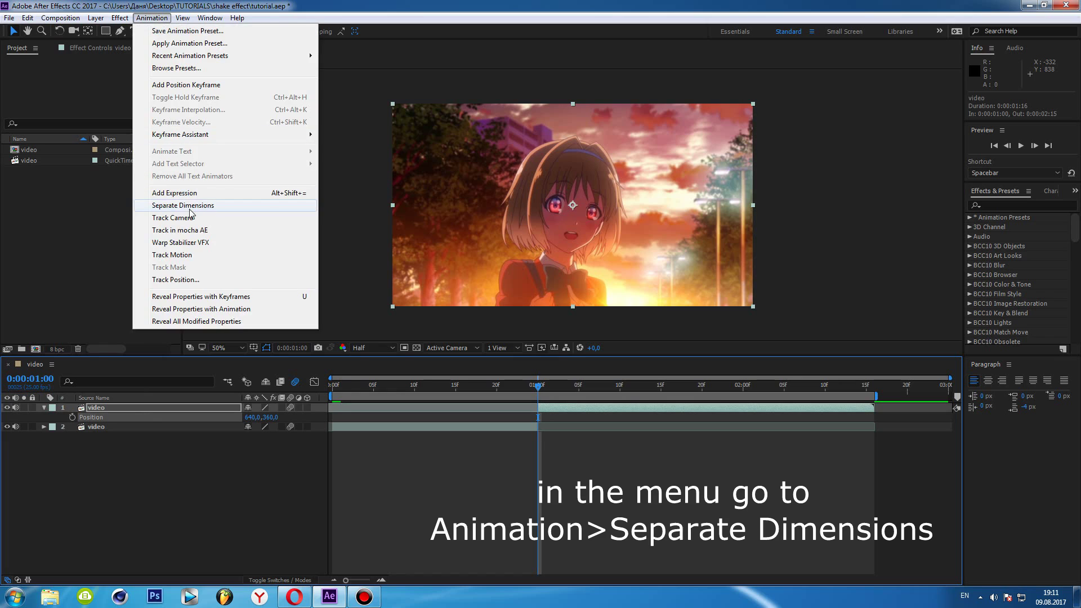
left_click(185, 205)
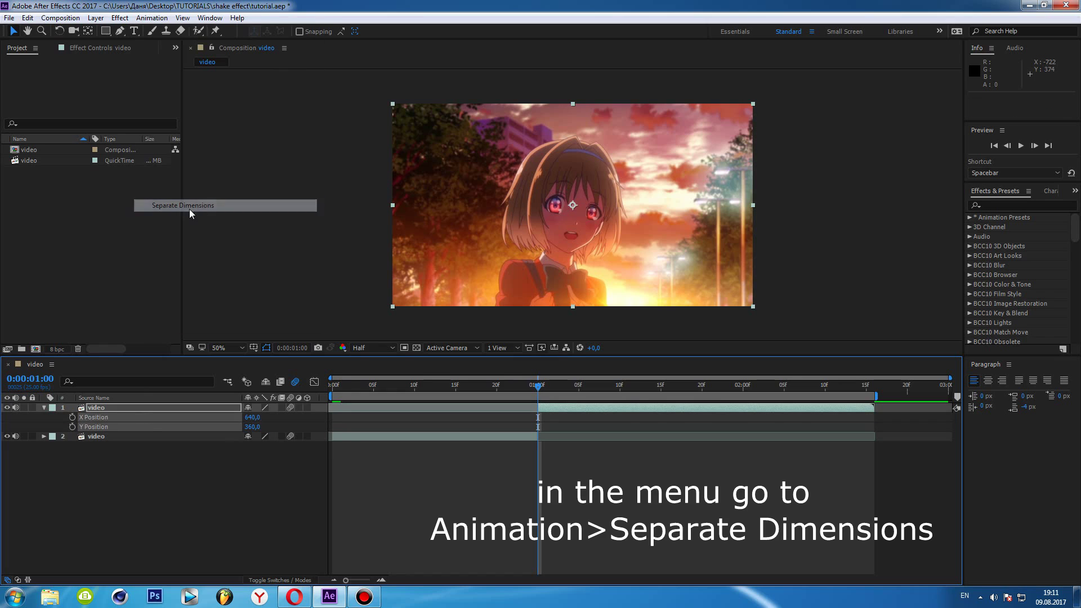
left_click(147, 428)
- Add top-layer Y Position keyframes at 1:00, 1:10, 1:20, 2:05 and 2:15, all at 360
left_click(72, 427)
left_click(619, 385)
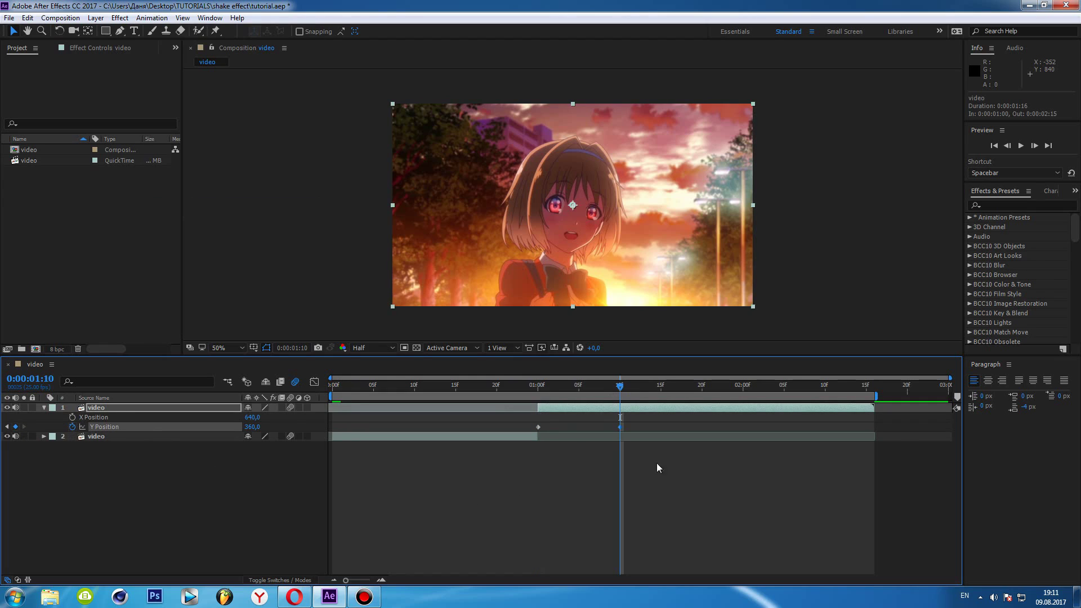
left_click(702, 386)
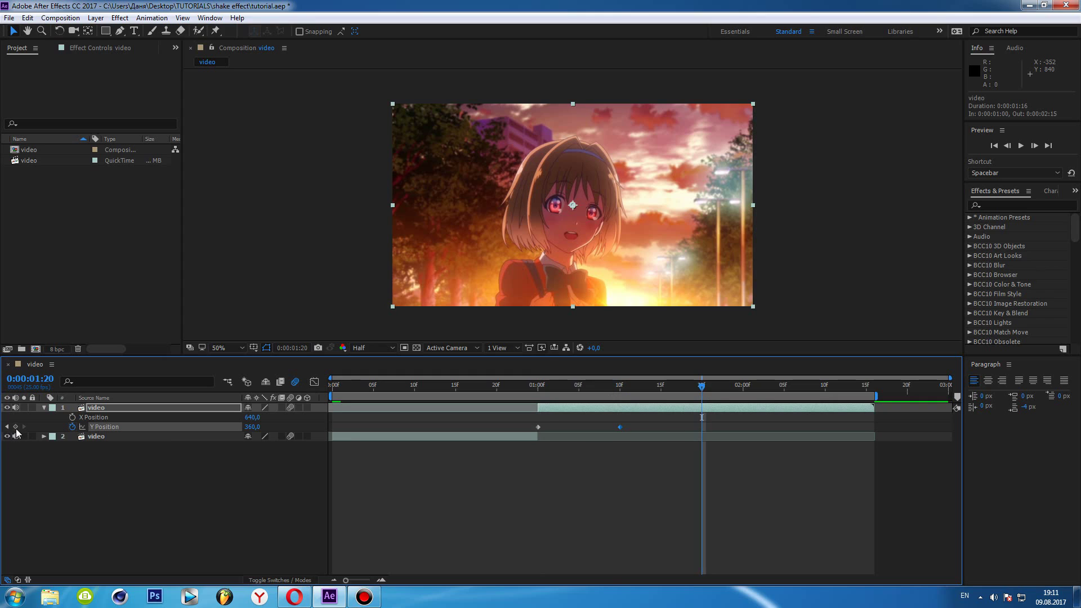
left_click(784, 390)
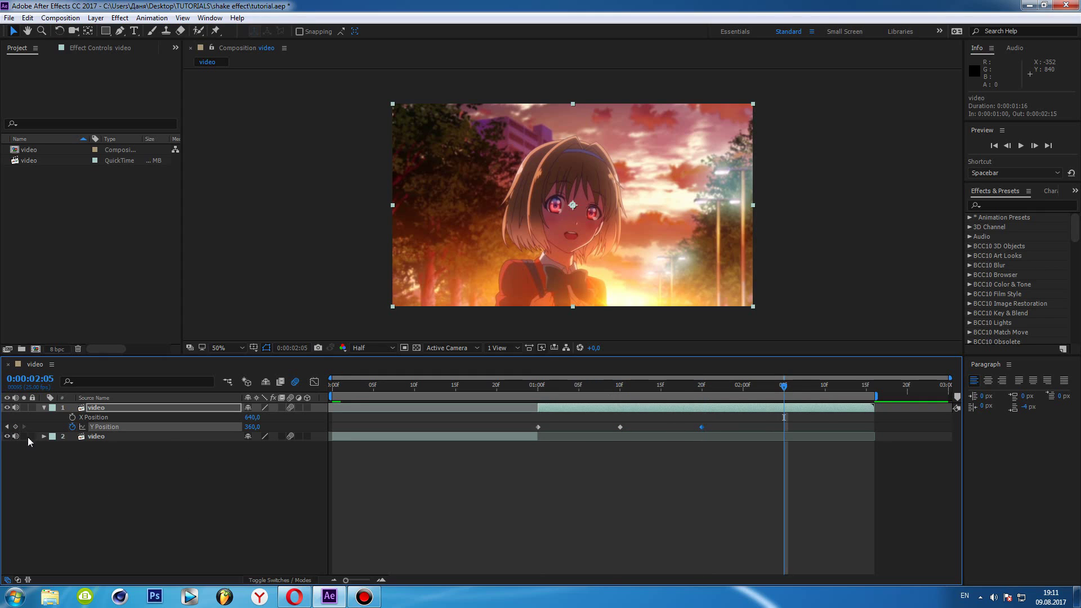
left_click(866, 387)
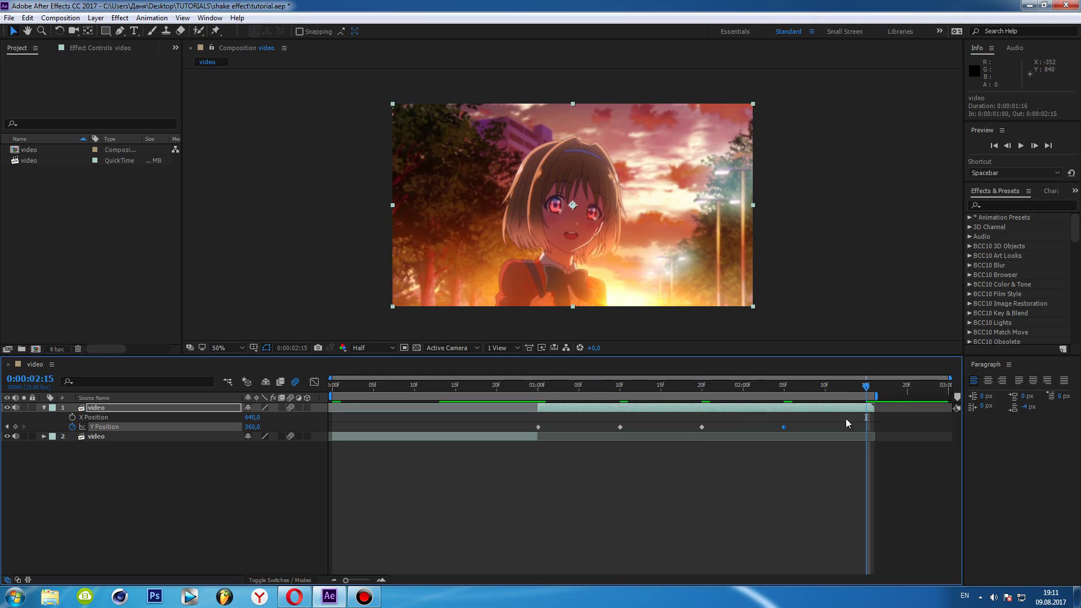
left_click(534, 497)
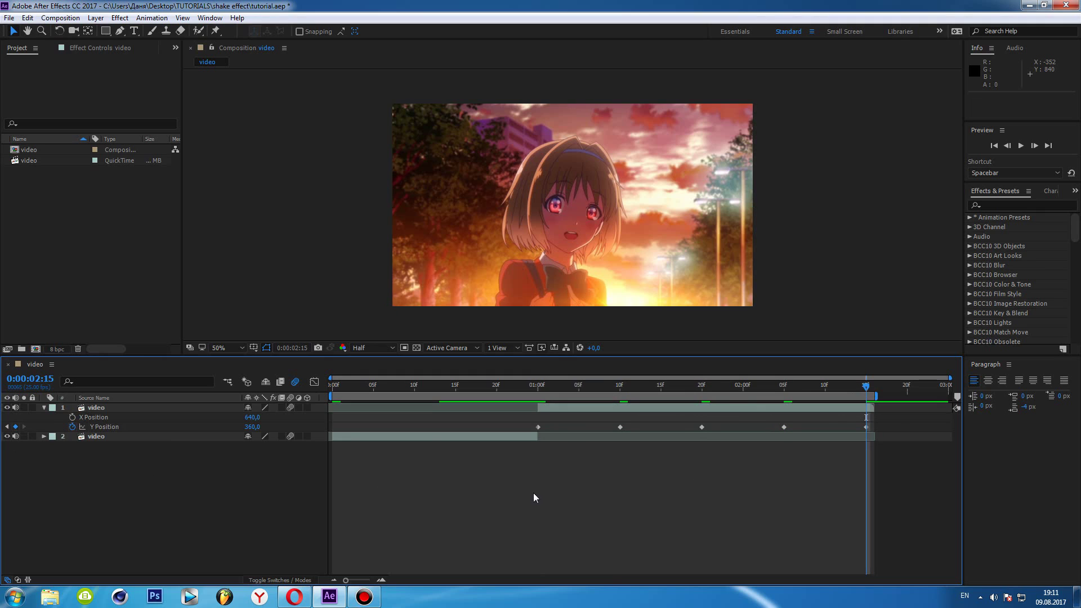
- Set the 1:00 and 1:10 Y Position keyframes to 420 and 250
left_click(538, 390)
double_click(538, 427)
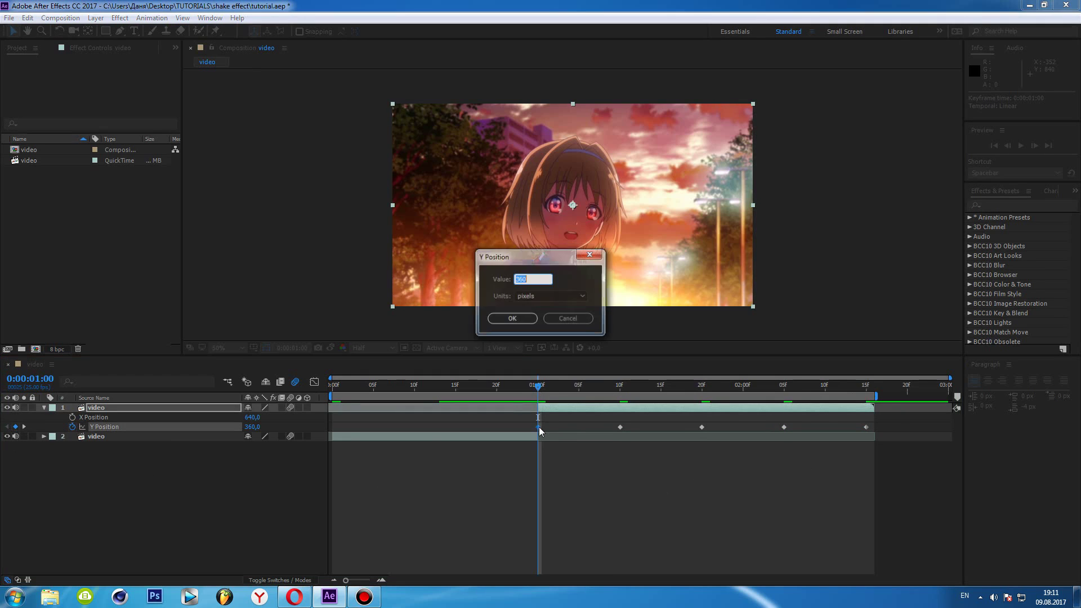
type("420")
key("Return")
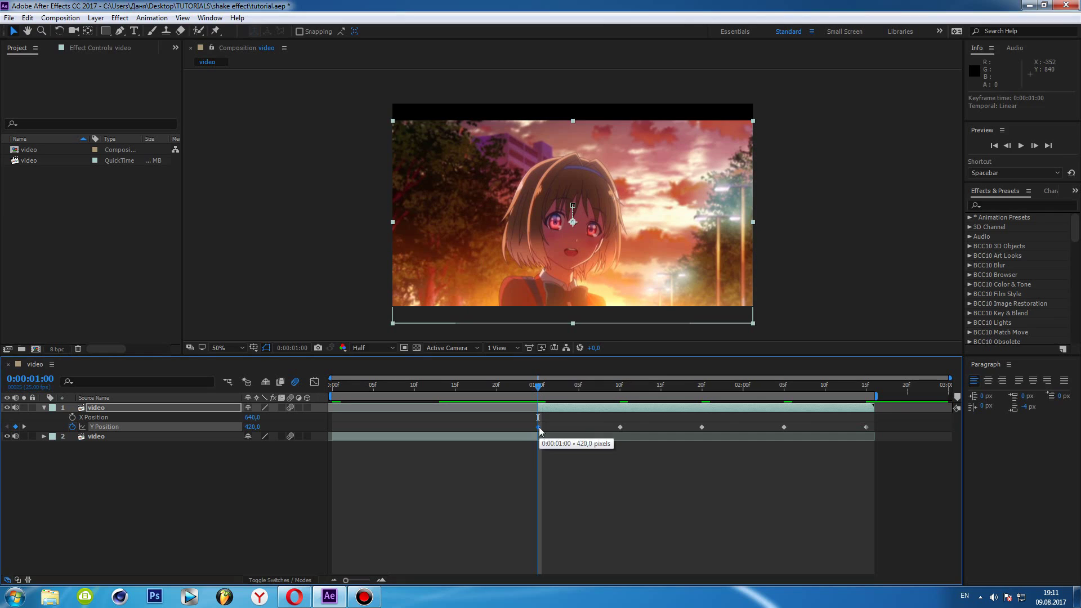
left_click(621, 387)
left_click(620, 427)
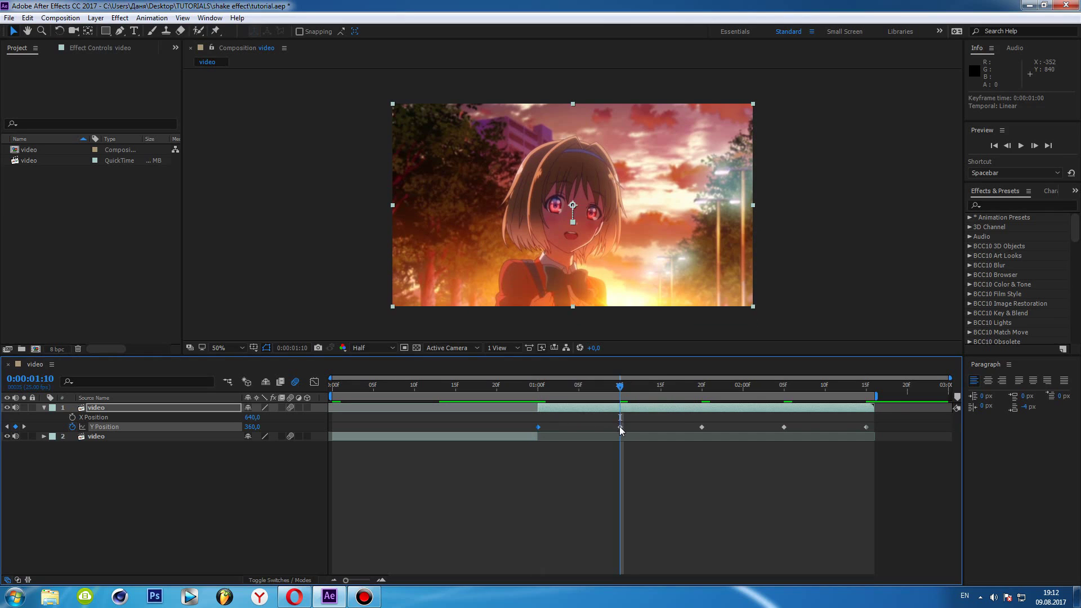
double_click(620, 427)
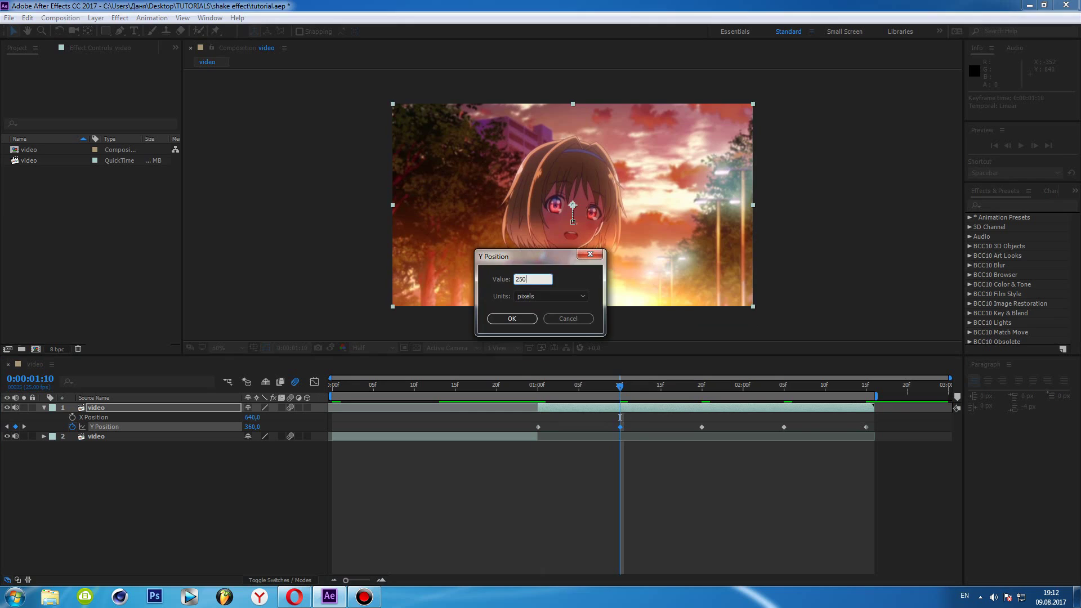
key("Return")
- Set the 1:20 and 2:05 Y Position keyframes to 400 and 300
key("k")
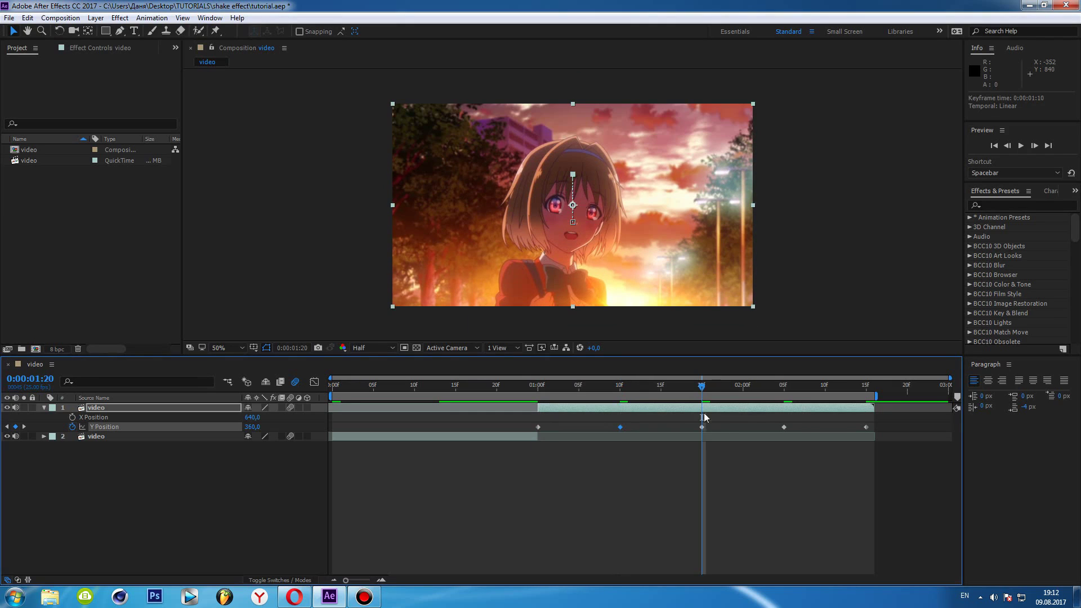
double_click(702, 427)
type("400")
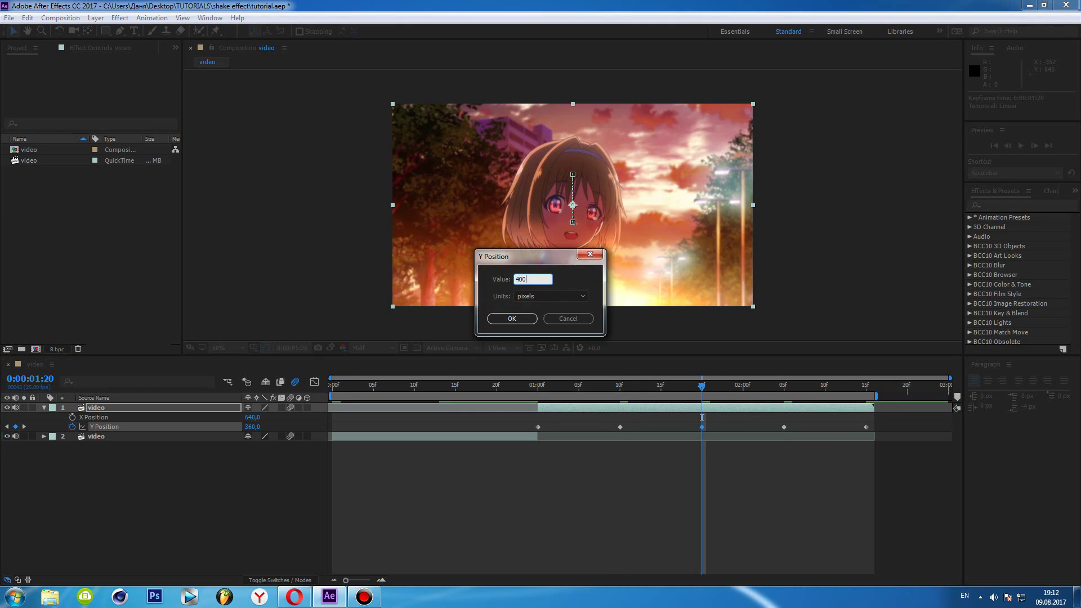
key("Return")
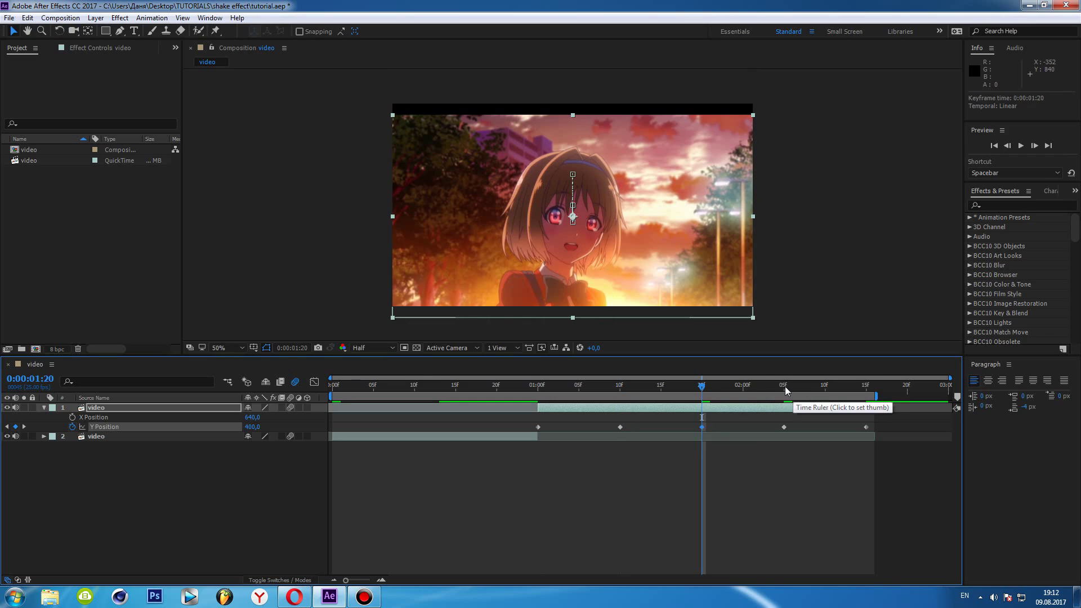
left_click(786, 391)
double_click(784, 427)
type("30")
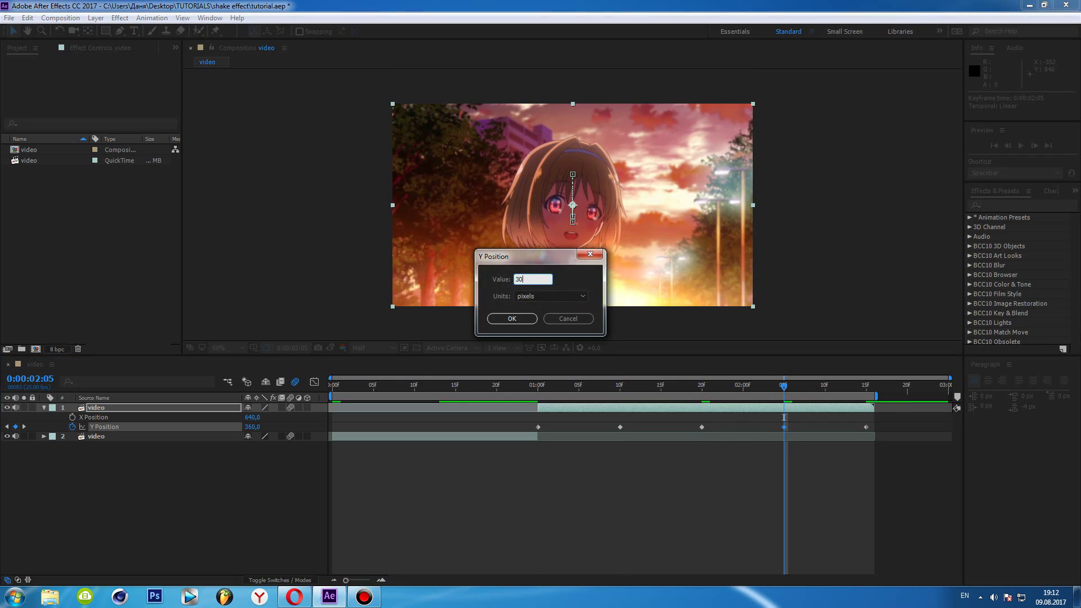
type("0")
key("Return")
- Apply Easy Ease (F9) to all five Y Position keyframes
left_click(798, 451)
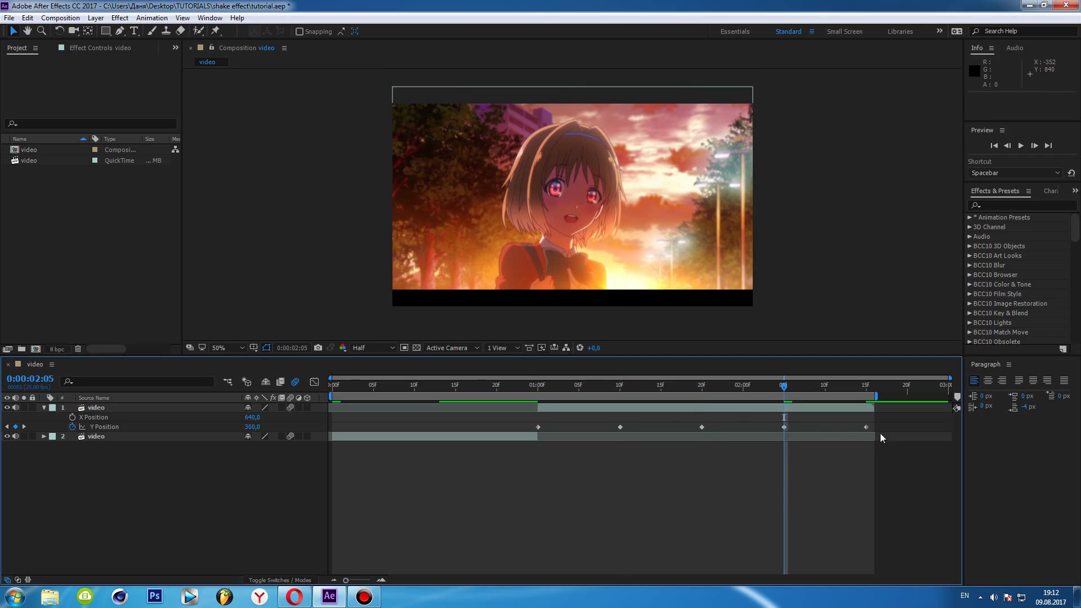
left_click_drag(884, 429, 511, 424)
key("F9")
left_click(545, 476)
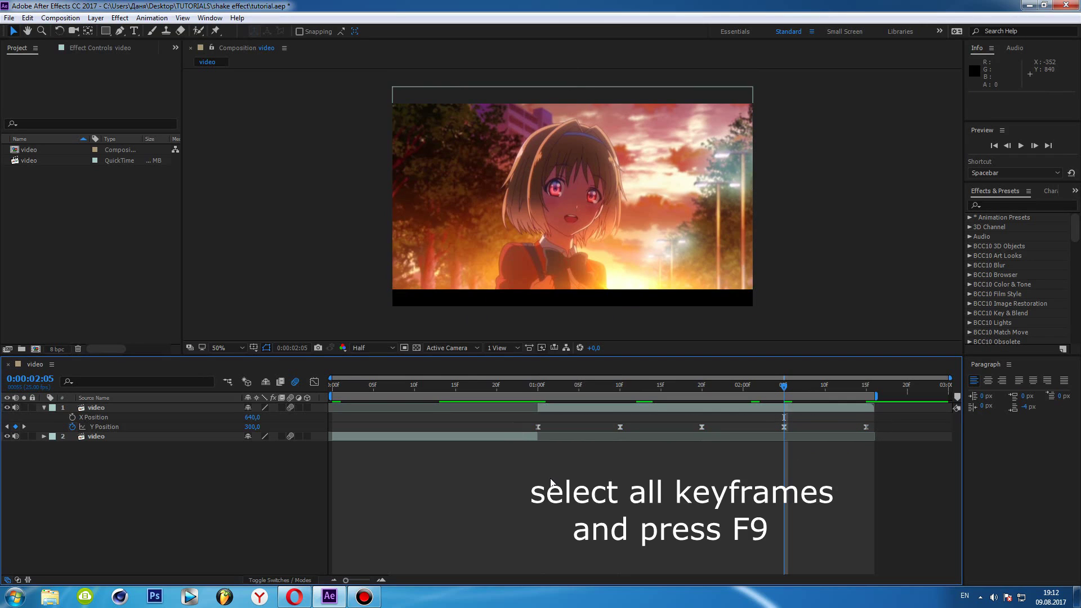
left_click(537, 385)
left_click(552, 407)
- Add top-layer Rotation keyframes at 1:00, 1:13, 2:01 and 2:15, all at 0°
key("r")
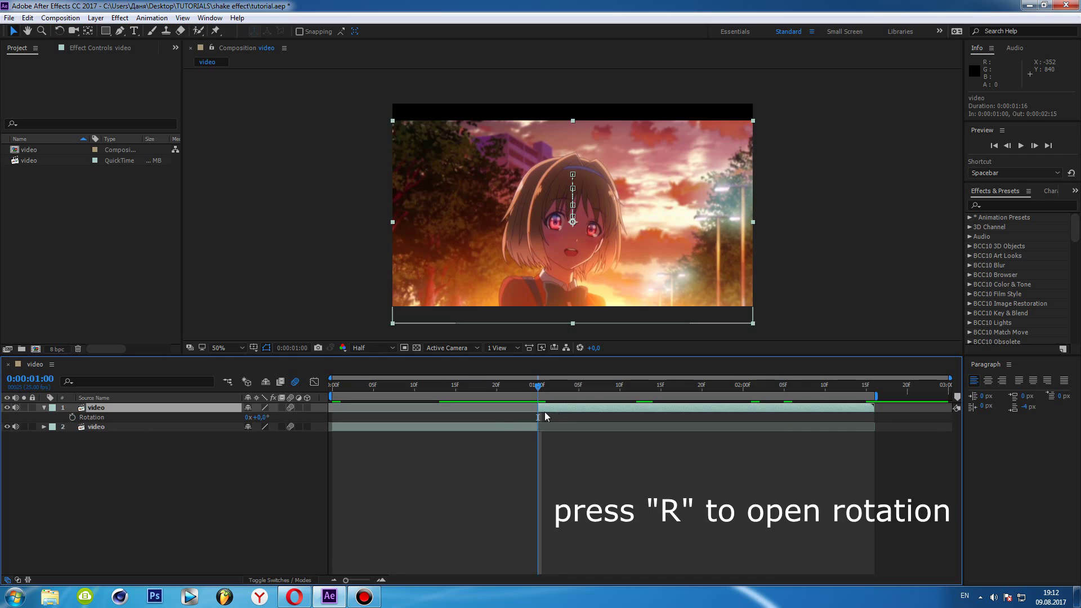
left_click(72, 417)
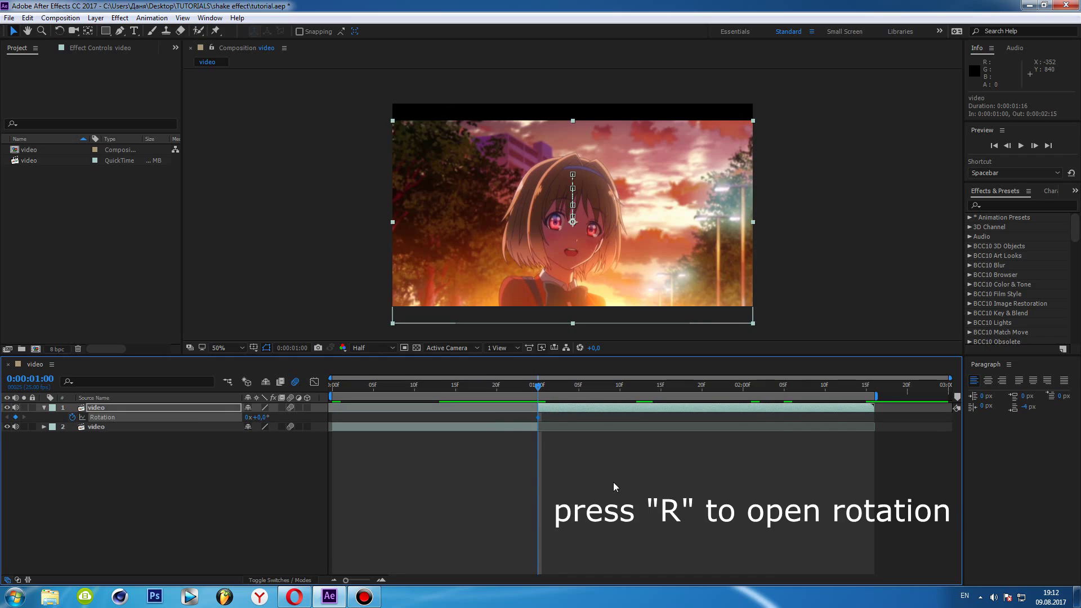
key("u")
left_click(643, 386)
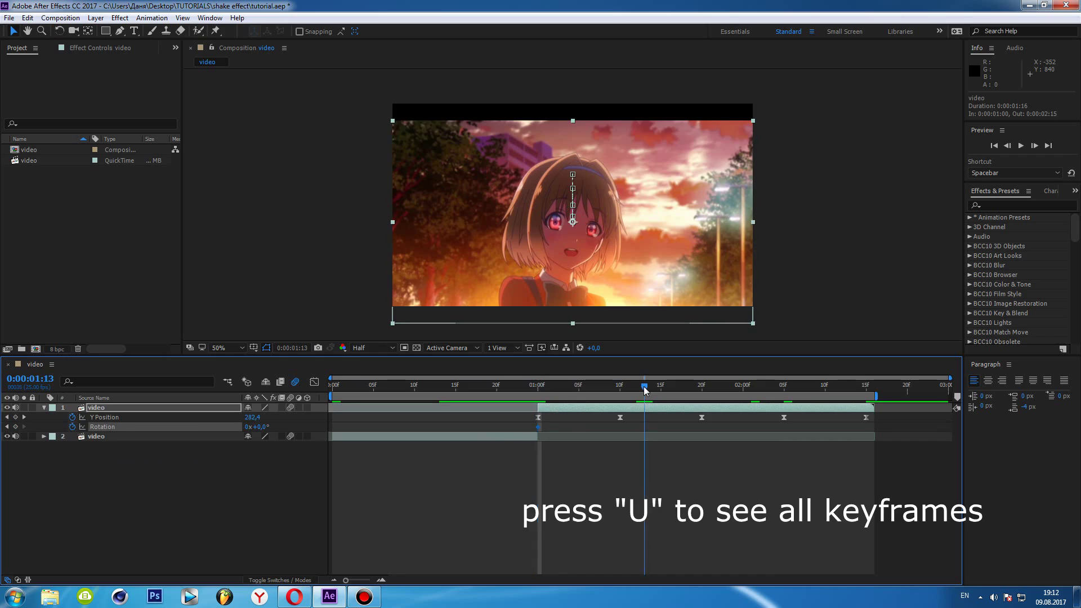
left_click(15, 427)
left_click(751, 386)
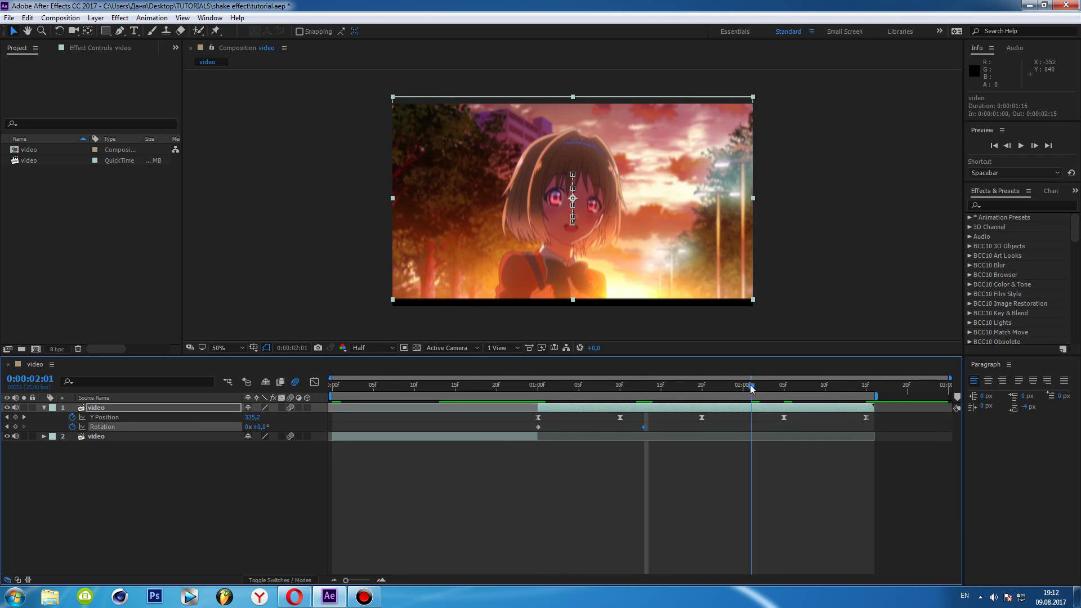
left_click(16, 427)
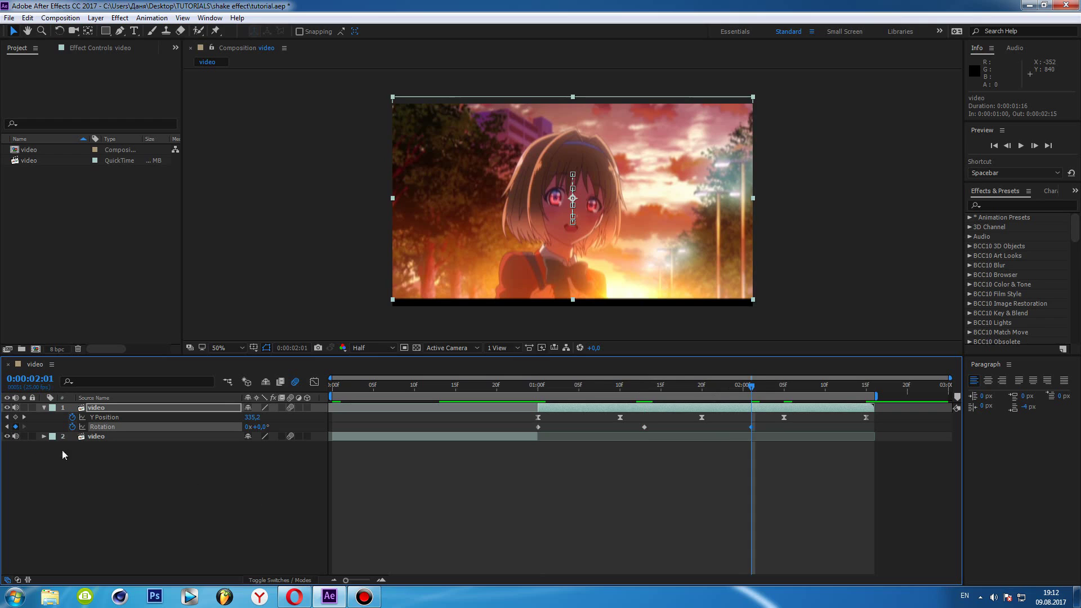
left_click(865, 387)
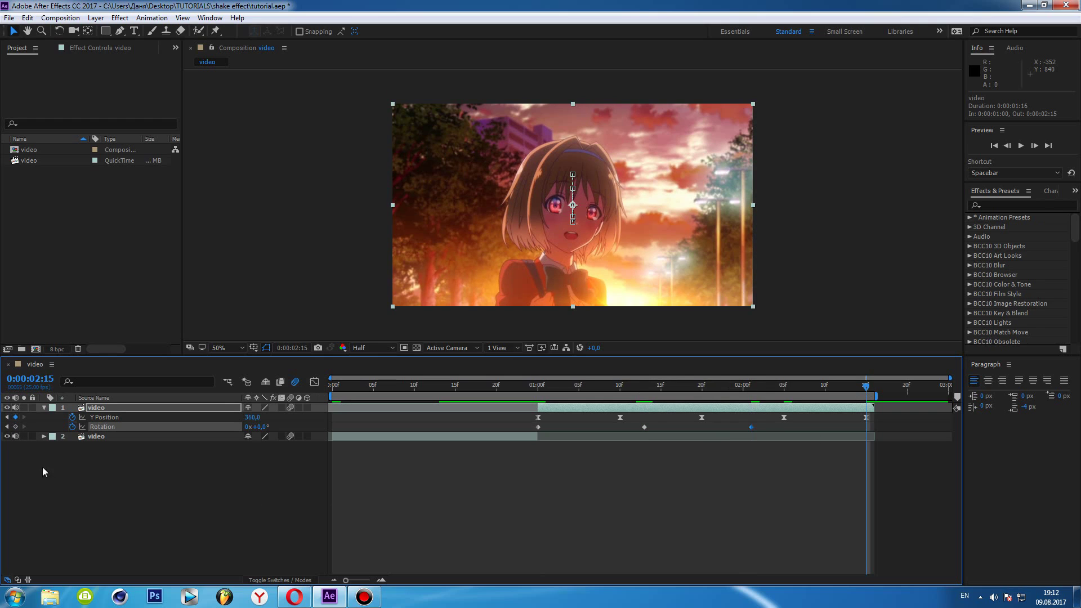
left_click(538, 388)
- Set the 1:00 and 1:13 Rotation keyframes to +6° and −5°
double_click(538, 427)
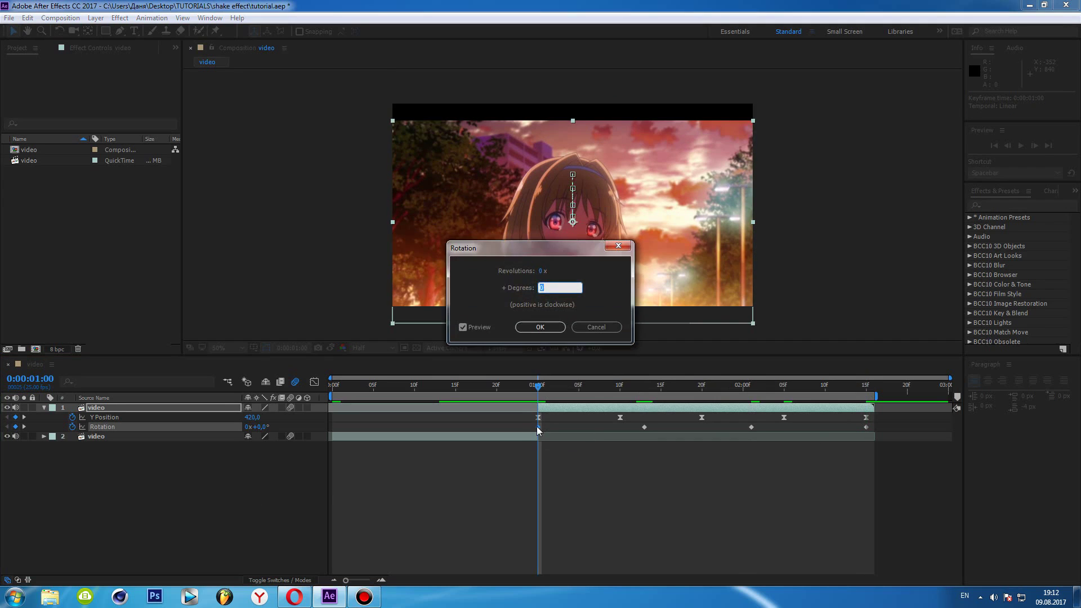
type("6")
key("Return")
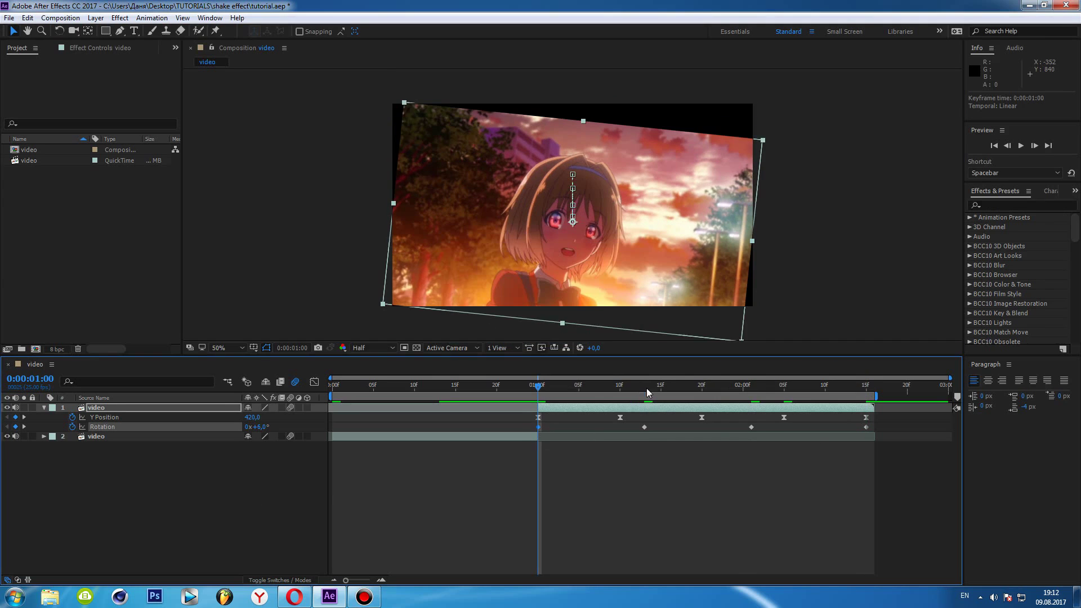
left_click(647, 390)
double_click(646, 428)
type("-5")
key("Return")
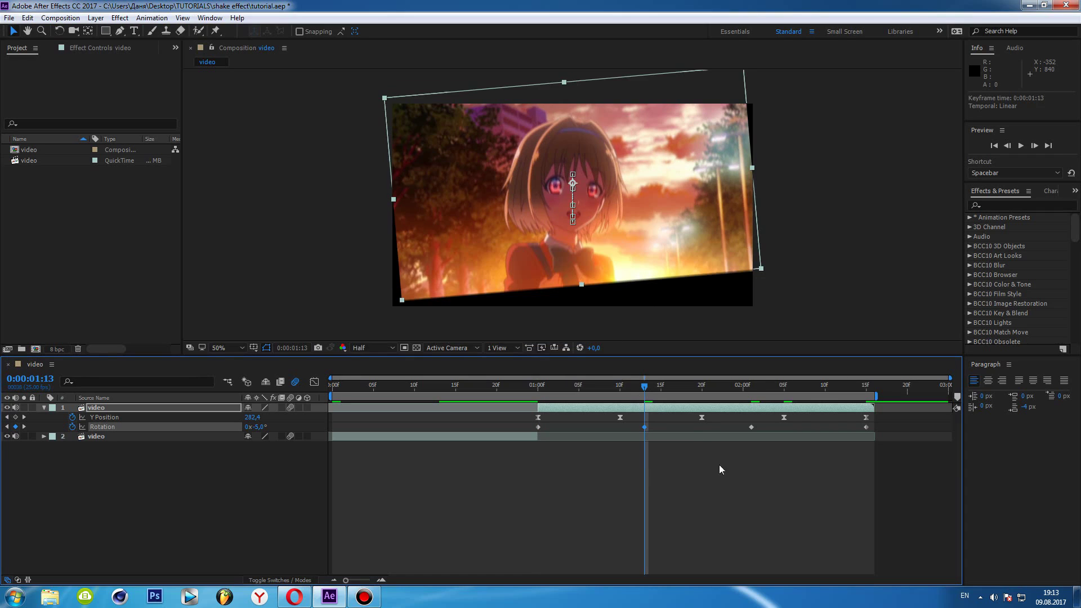
- Set the 2:01 Rotation keyframe to +4° and ease all Rotation keyframes
left_click(752, 384)
double_click(751, 426)
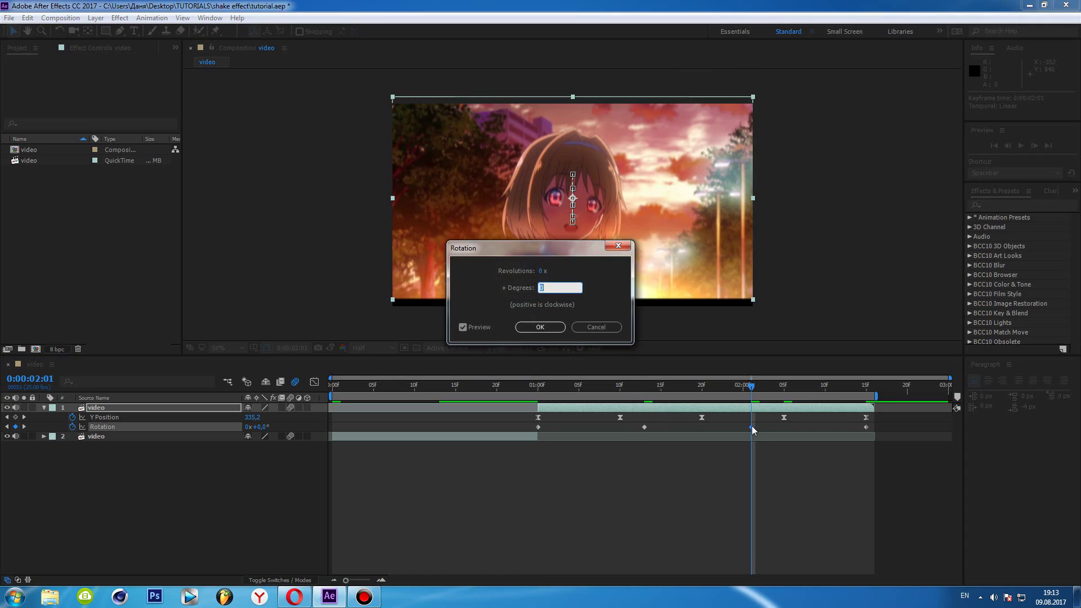
type("4")
key("Return")
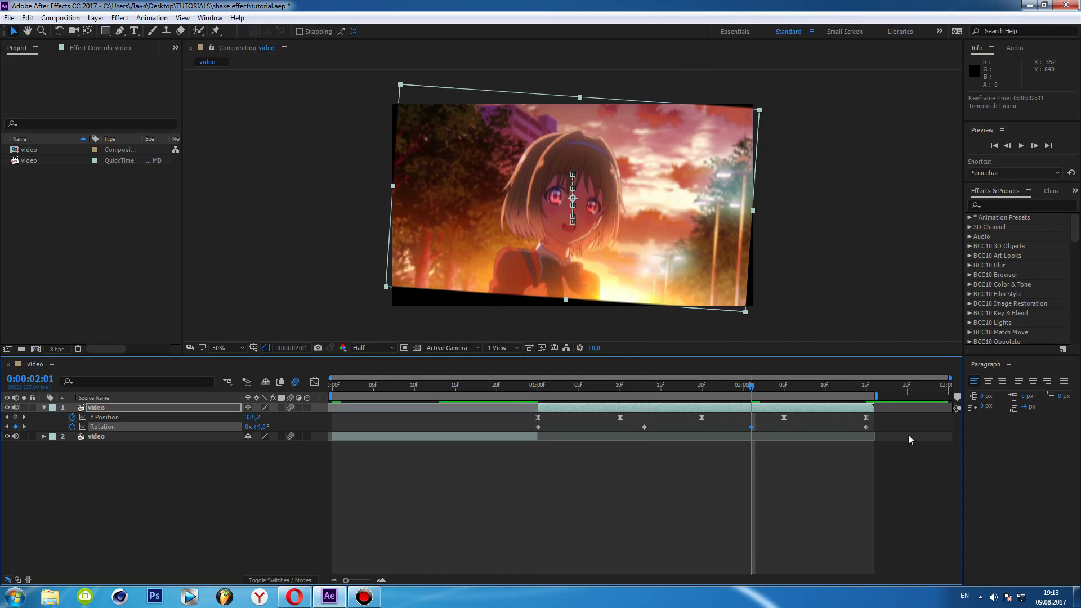
left_click_drag(895, 428, 521, 425)
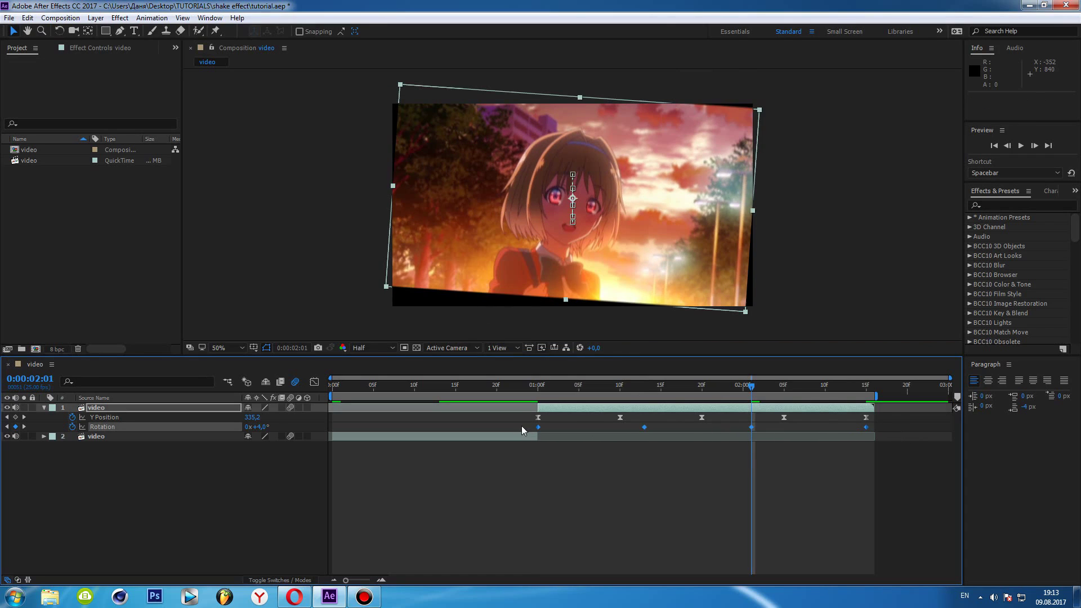
left_click(579, 464)
- Keyframe the top layer's Scale at 400% at 1:00 and 100% at 2:00
left_click_drag(752, 386, 538, 386)
left_click(545, 407)
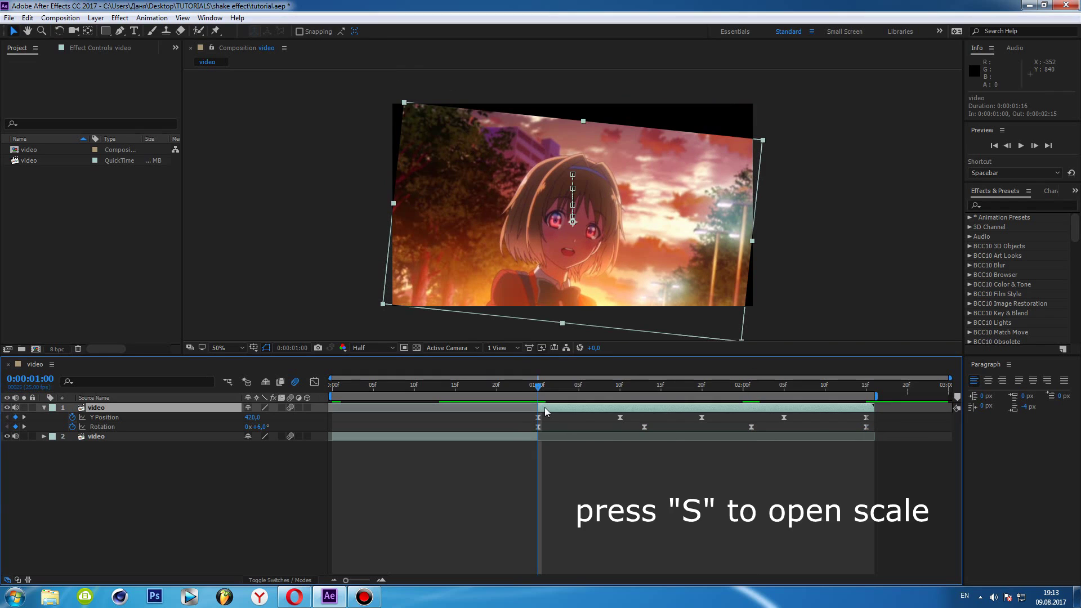
key("s")
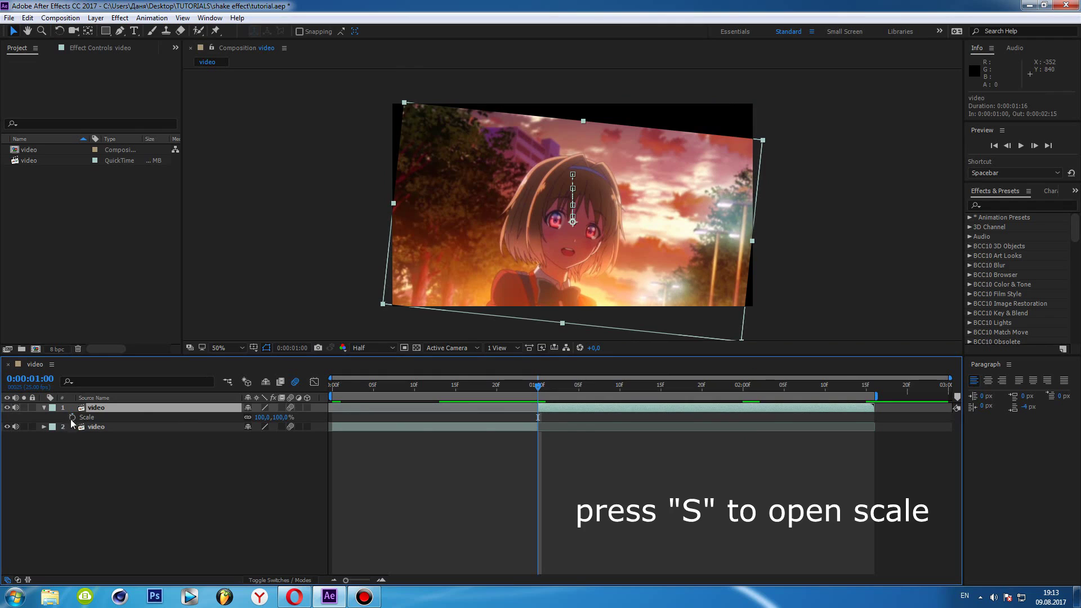
left_click(80, 418)
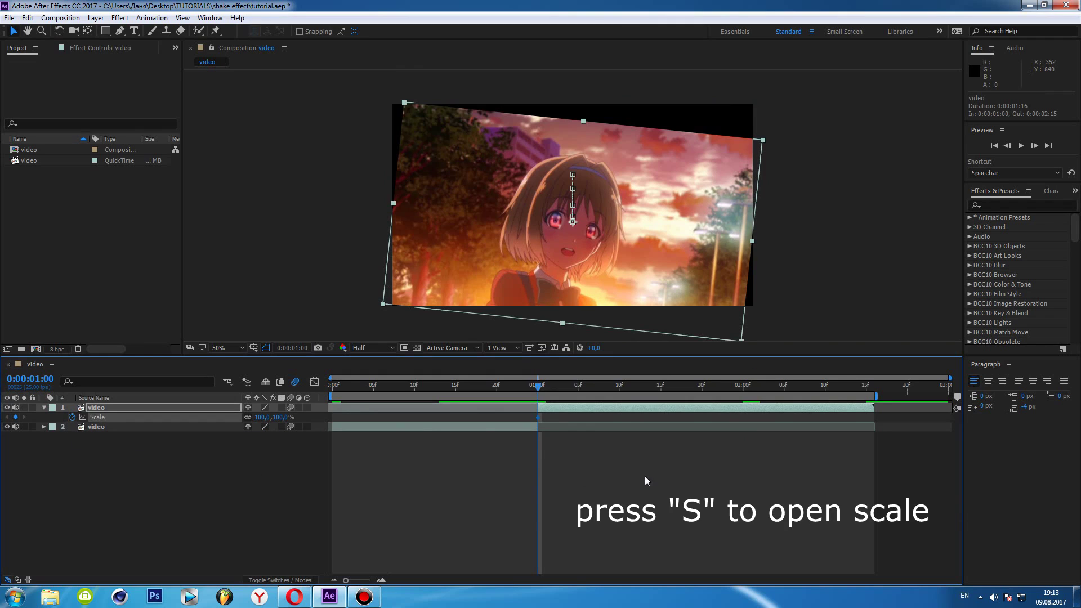
key("u")
left_click(744, 384)
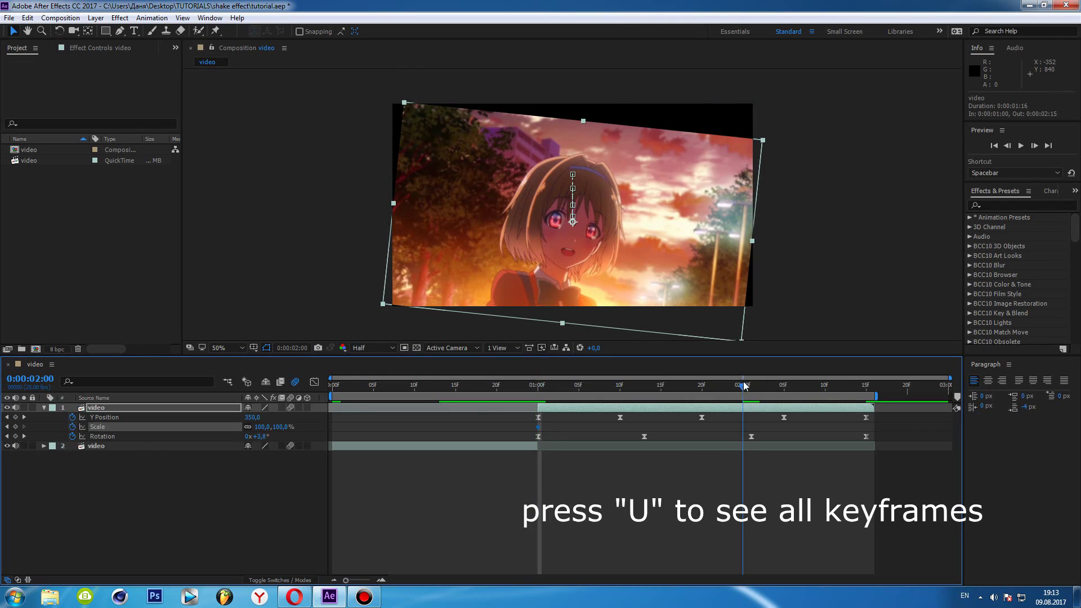
left_click(15, 427)
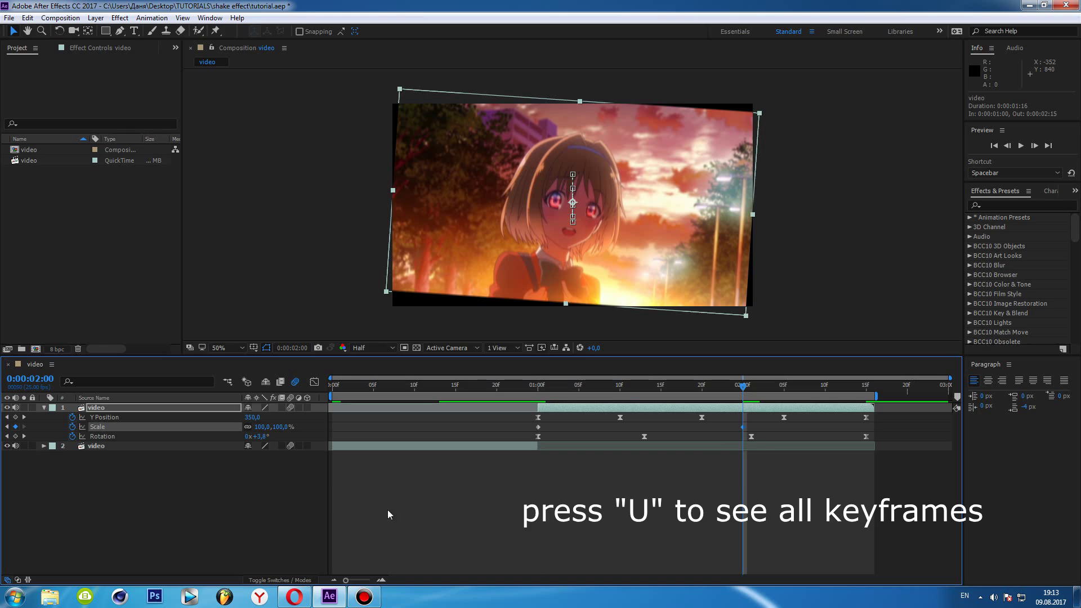
left_click(538, 386)
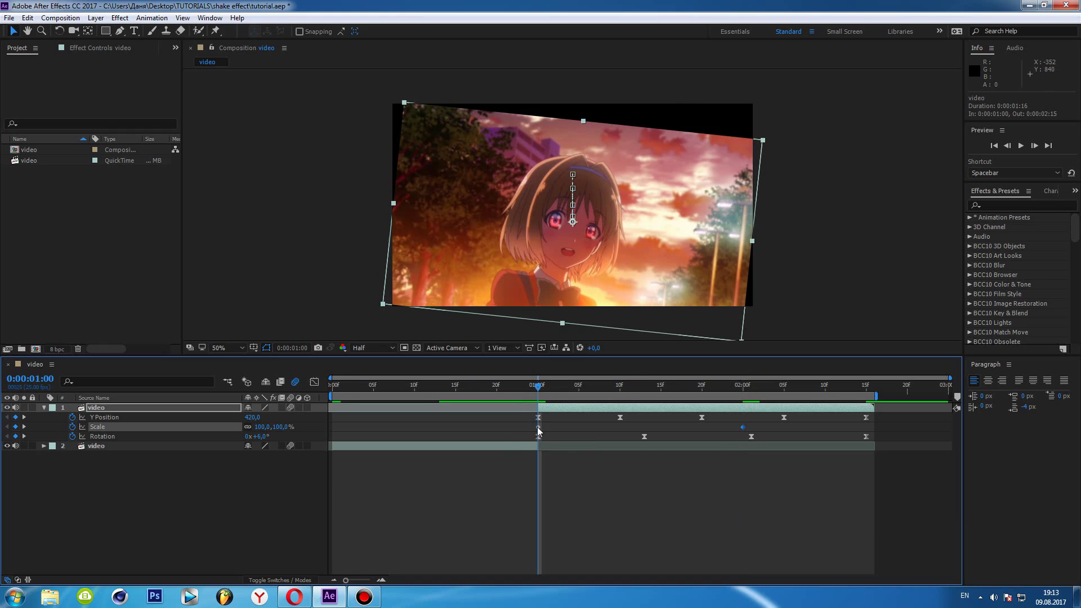
double_click(537, 426)
type("400")
key("Return")
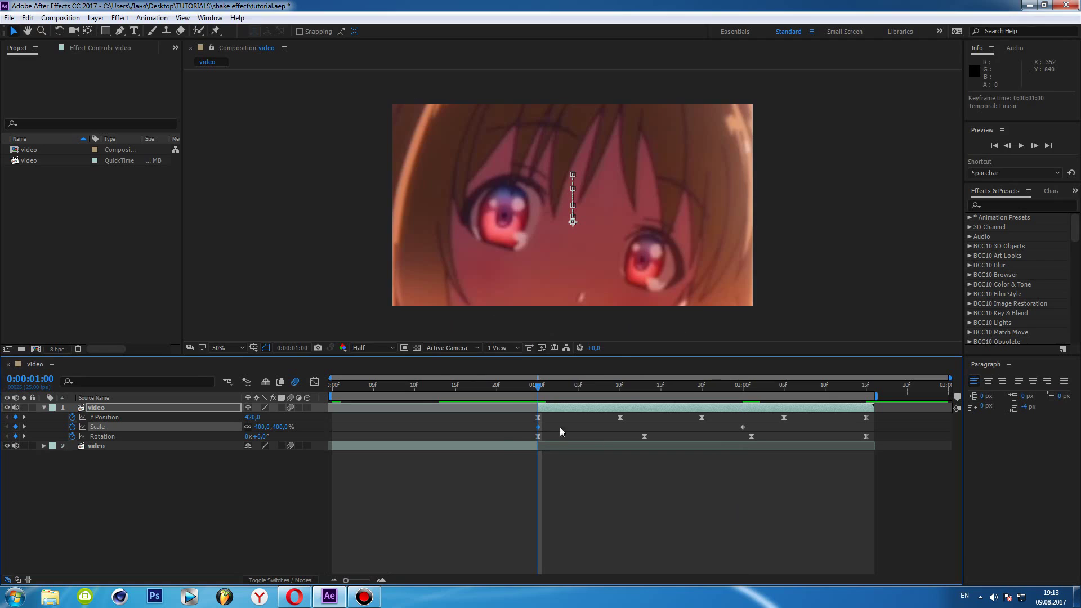
- Ease both Scale keyframes and steepen the Graph Editor curve to drop sharply after 1:00
left_click_drag(760, 431, 518, 423)
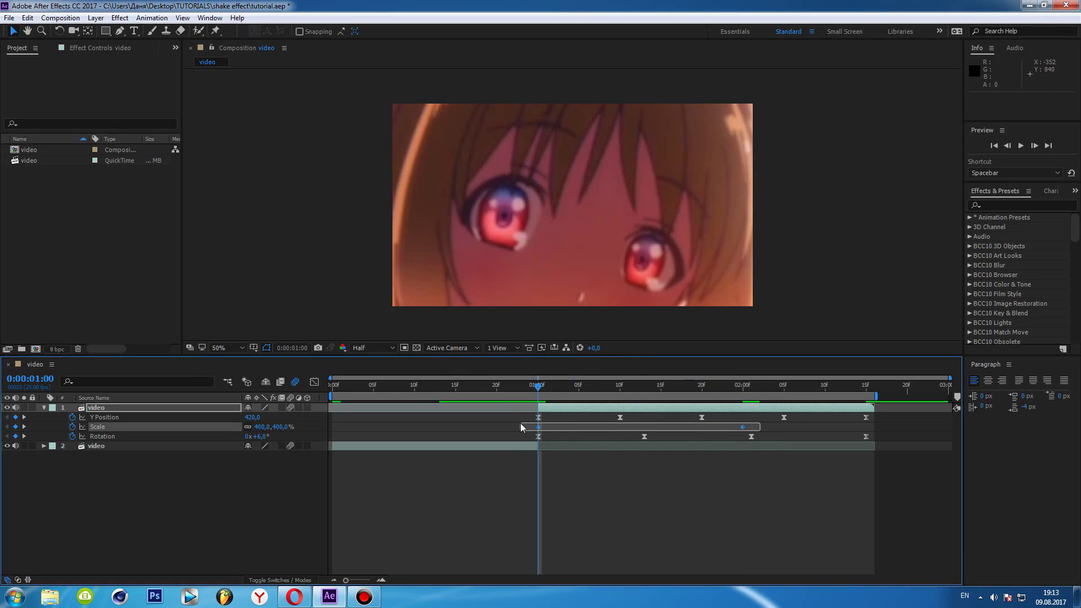
key("F9")
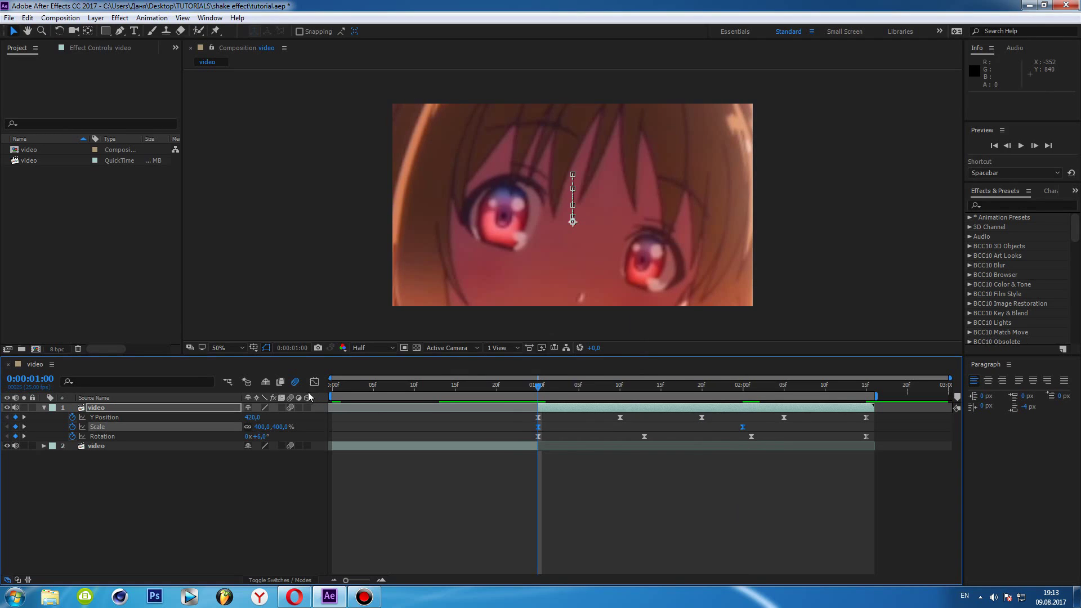
left_click(314, 382)
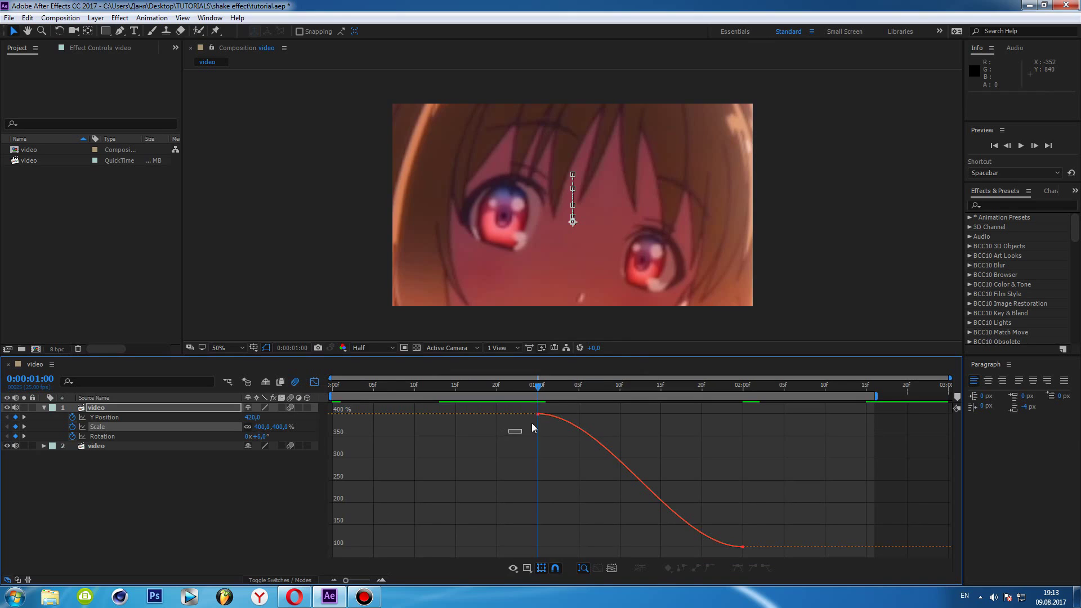
left_click_drag(532, 428, 607, 405)
left_click_drag(674, 548, 538, 546)
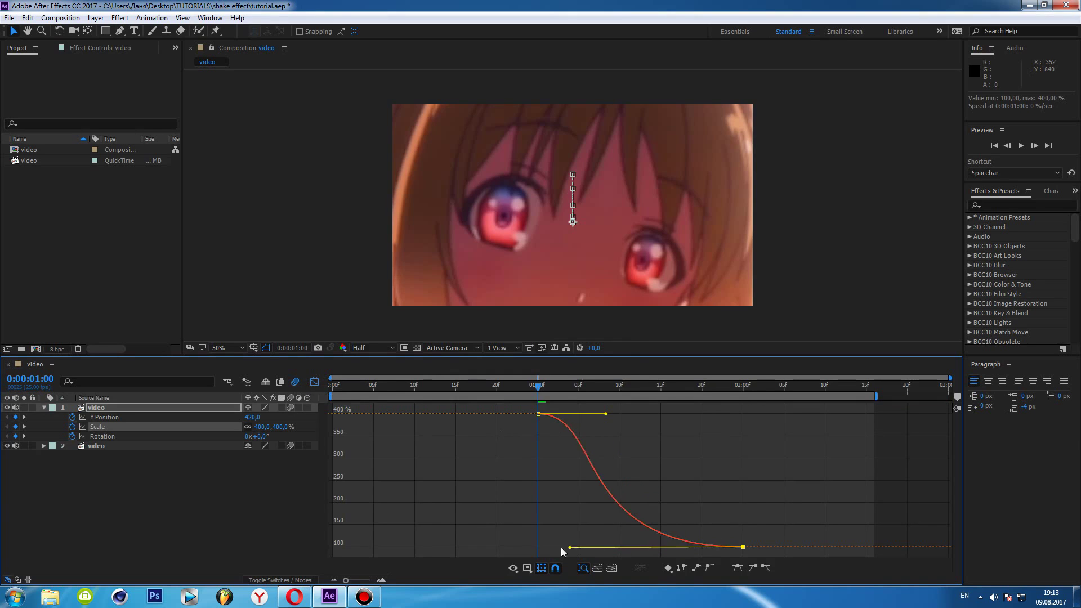
left_click_drag(605, 414, 512, 484)
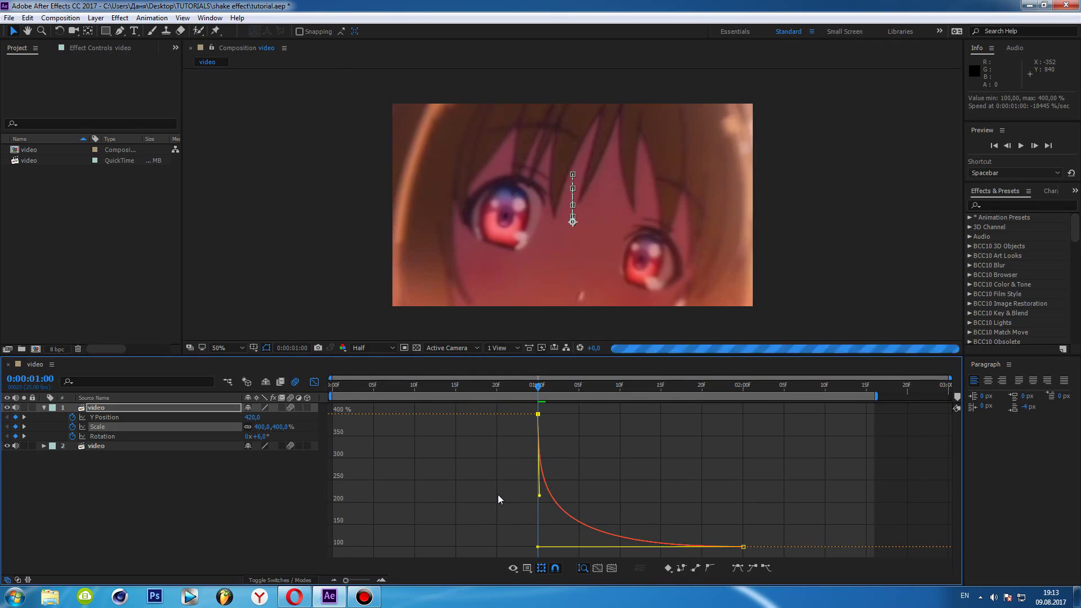
key("shift+F3")
- Keyframe layer 2's Scale from 100% at 0:13 to 65% at 1:00, easing both keyframes
left_click(509, 487)
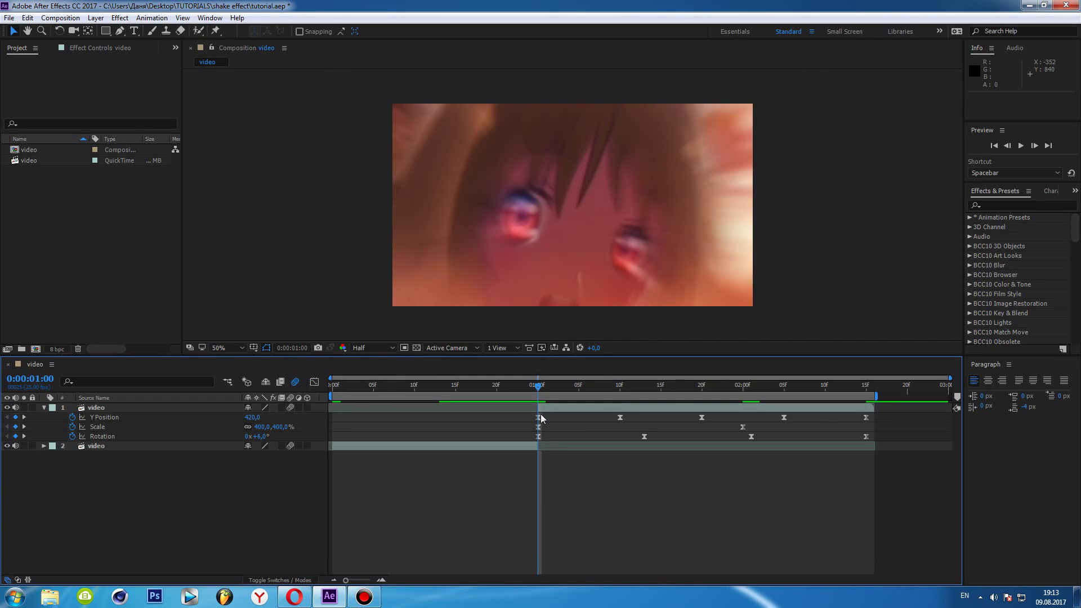
left_click(526, 445)
key("s")
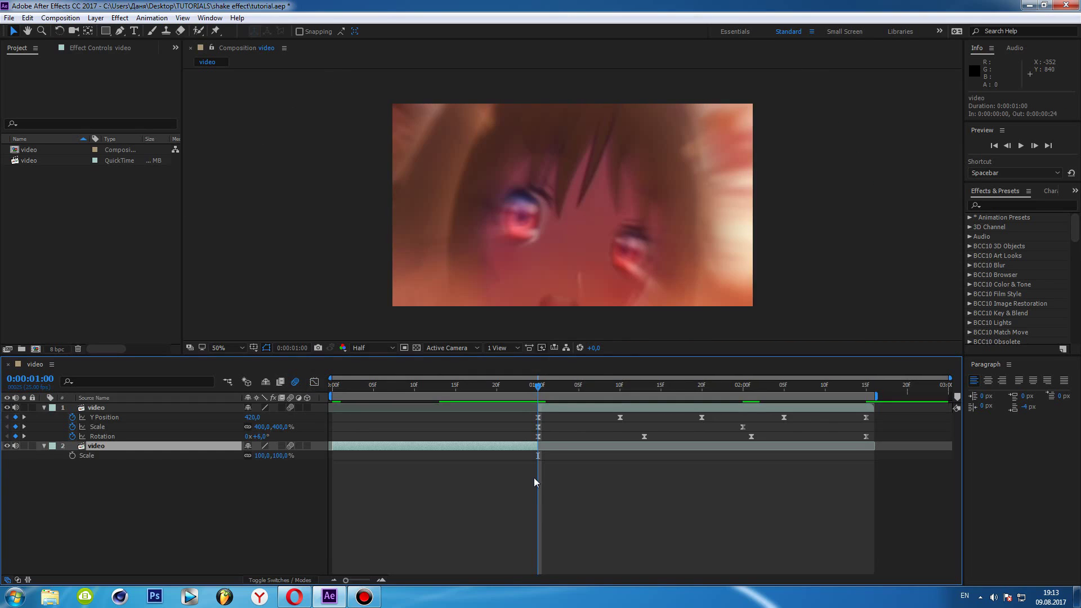
left_click_drag(535, 387, 439, 386)
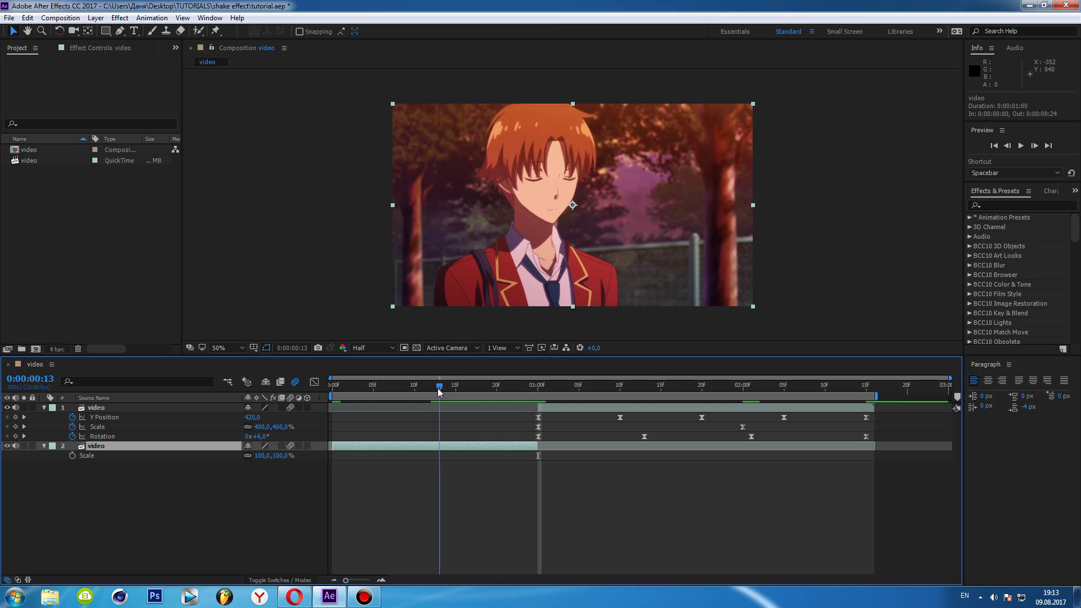
left_click(70, 456)
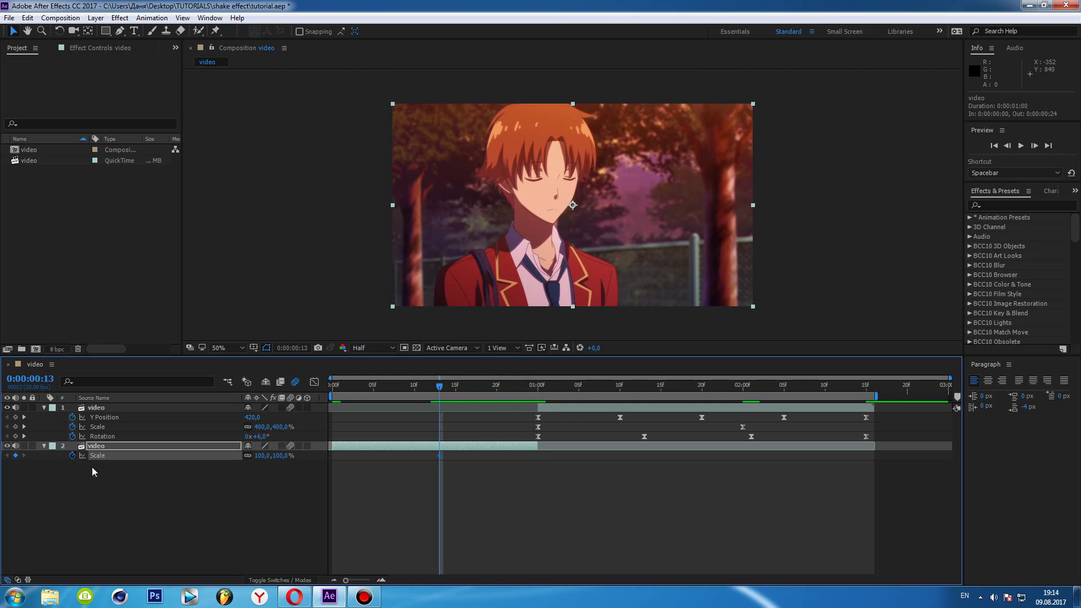
left_click(535, 386)
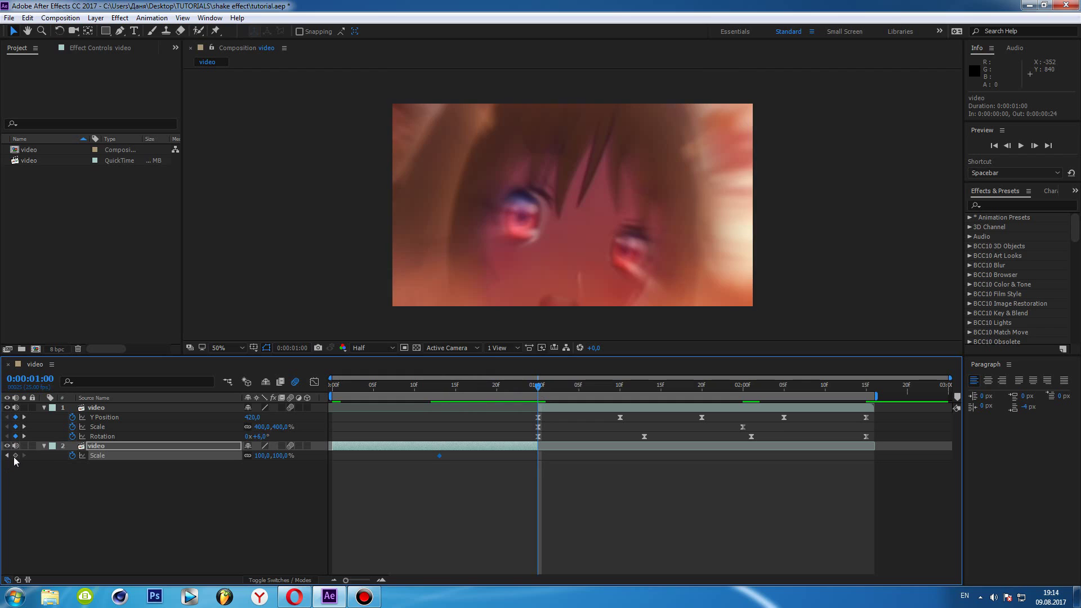
double_click(538, 456)
type("65")
key("Return")
key("Page_Up")
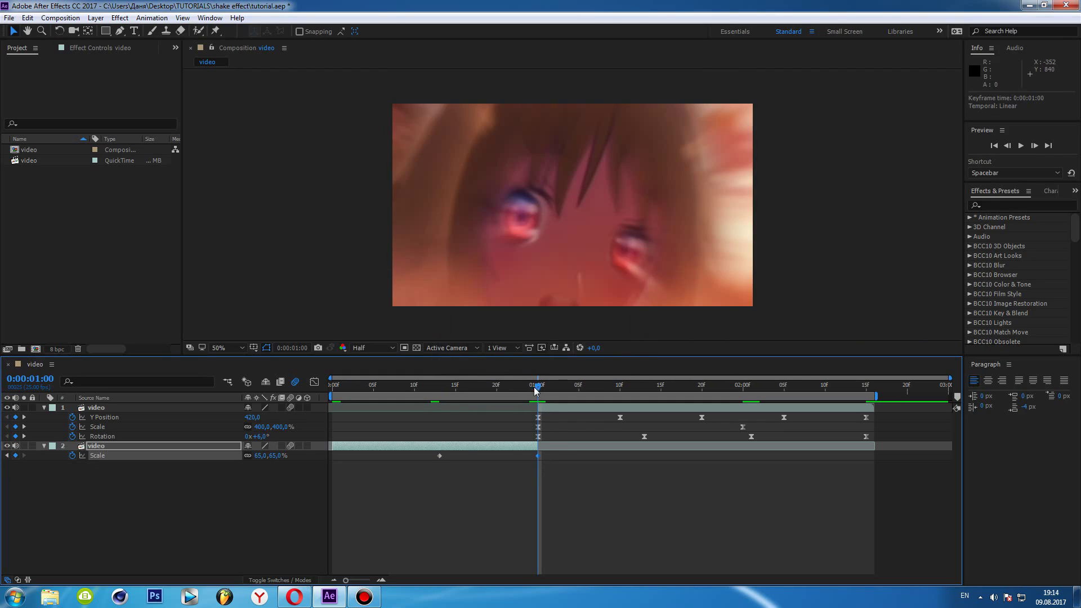
left_click_drag(555, 472, 433, 454)
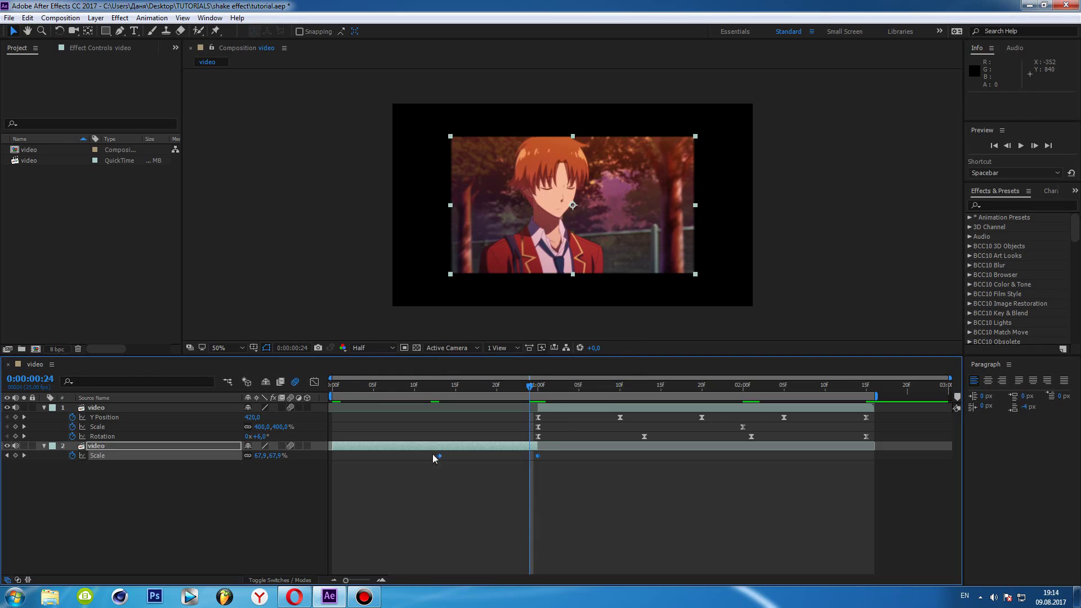
key("F9")
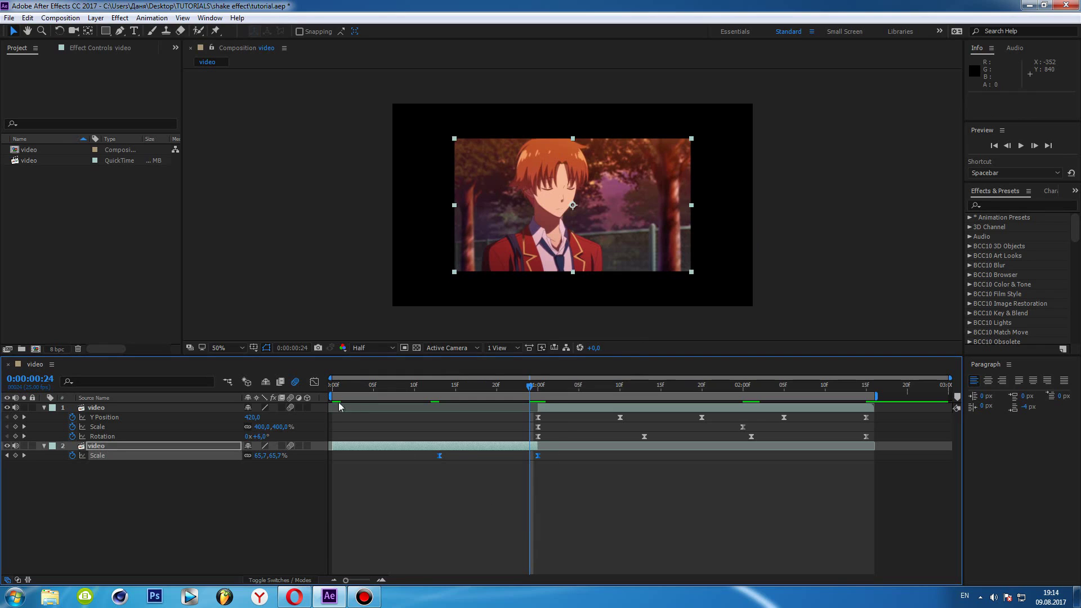
- Drag layer 2's Scale Bezier handles so the curve lingers near 100% then plunges to 65%
left_click(313, 382)
left_click_drag(414, 448, 466, 411)
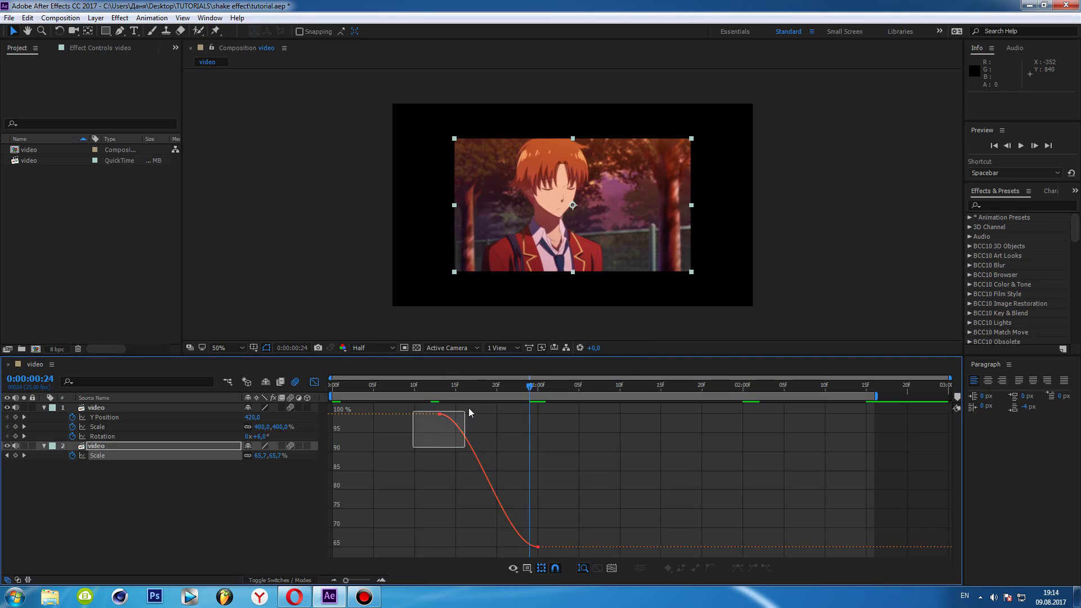
left_click_drag(504, 547, 535, 438)
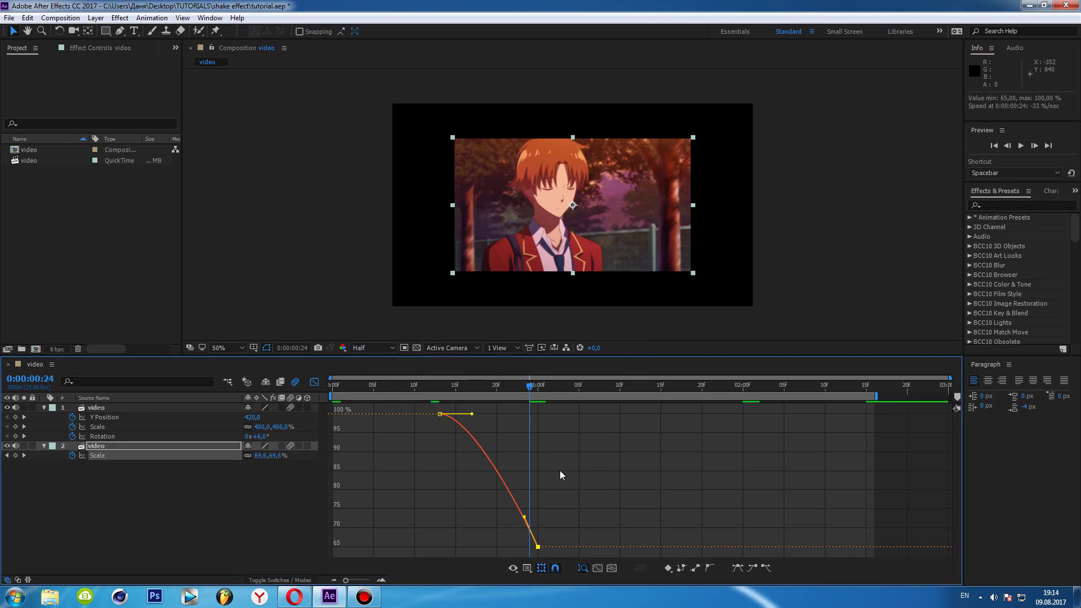
left_click_drag(472, 414, 501, 413)
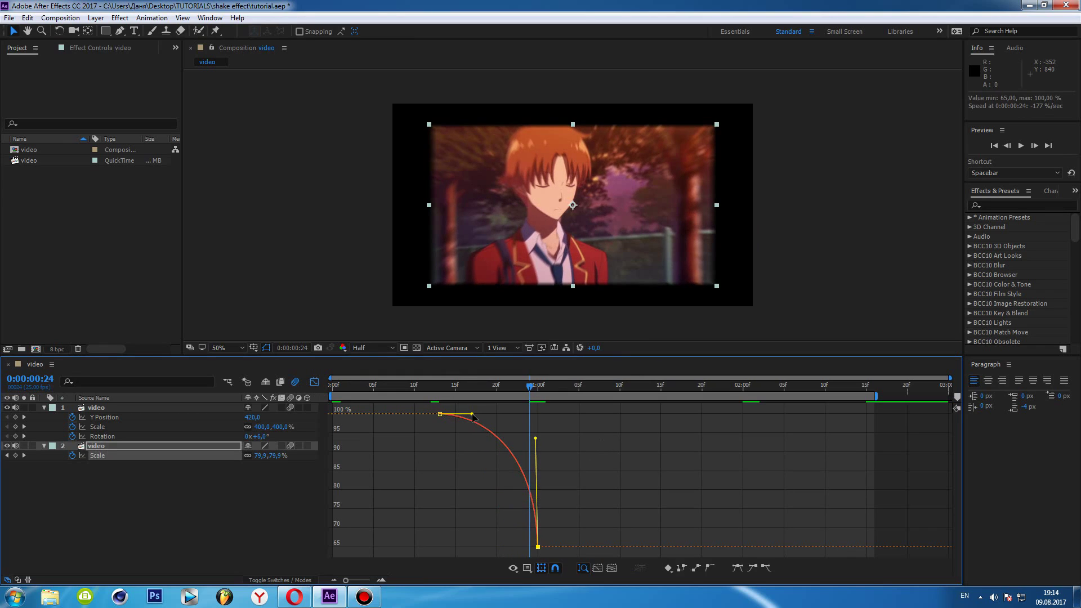
left_click(592, 450)
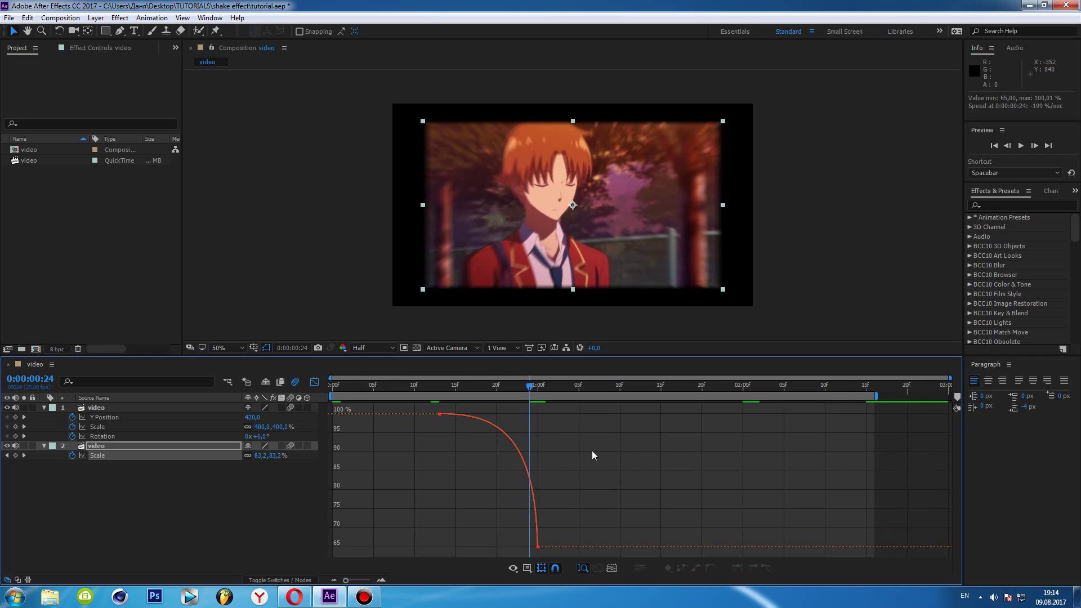
left_click(314, 381)
- Find 'motion tile' in Effects & Presets and apply it to the second video layer
left_click(644, 504)
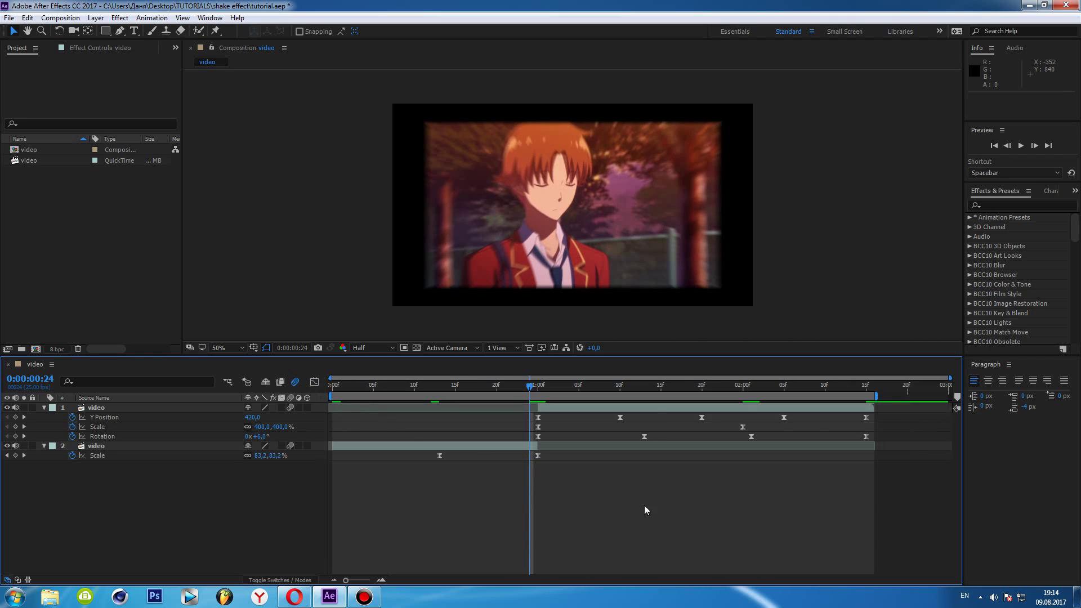
left_click(1003, 205)
type("motion tile")
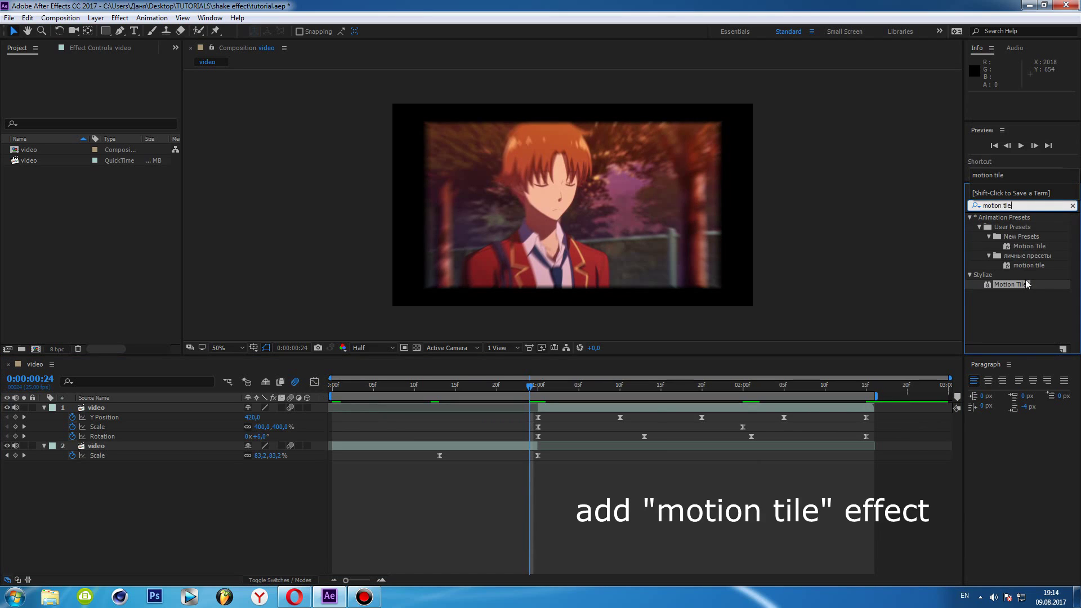
left_click_drag(1026, 284, 505, 449)
- Set Motion Tile Output Width and Height to 200 and enable Mirror Edges
left_click(107, 110)
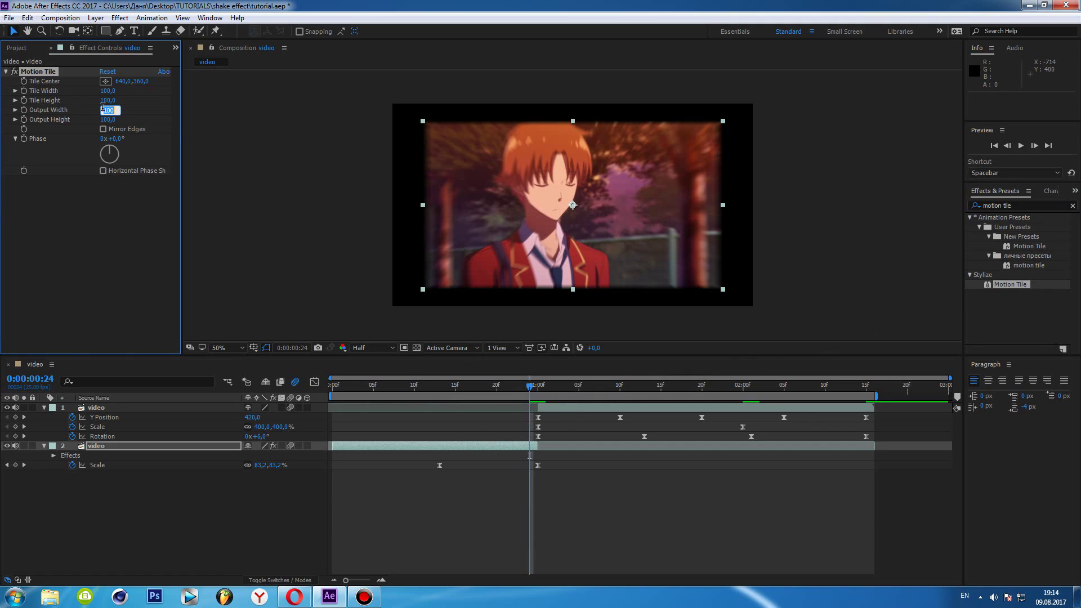
type("200")
left_click(107, 119)
type("2")
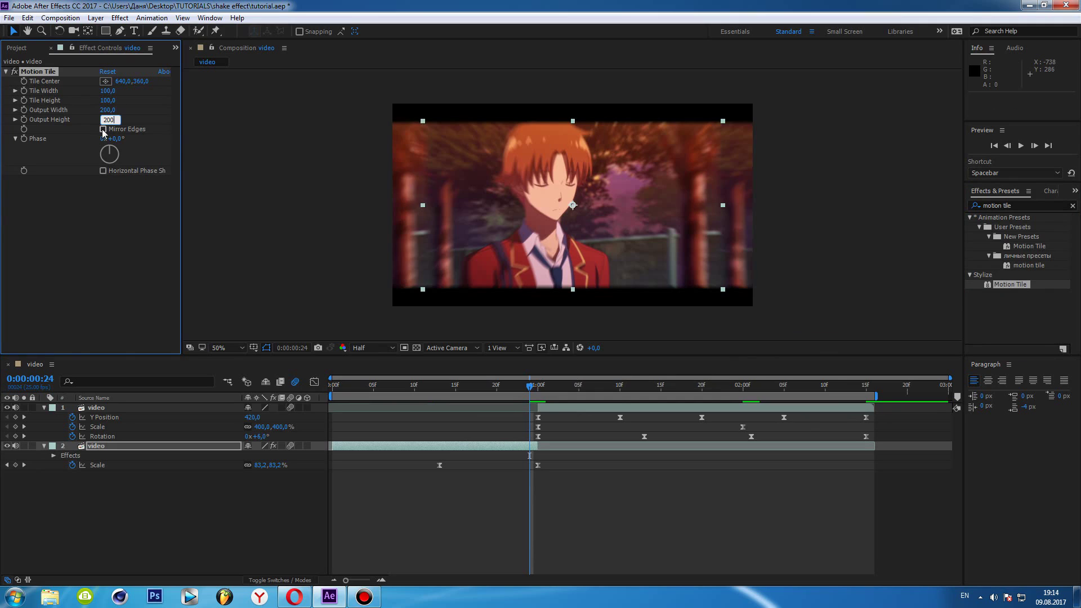
left_click(103, 129)
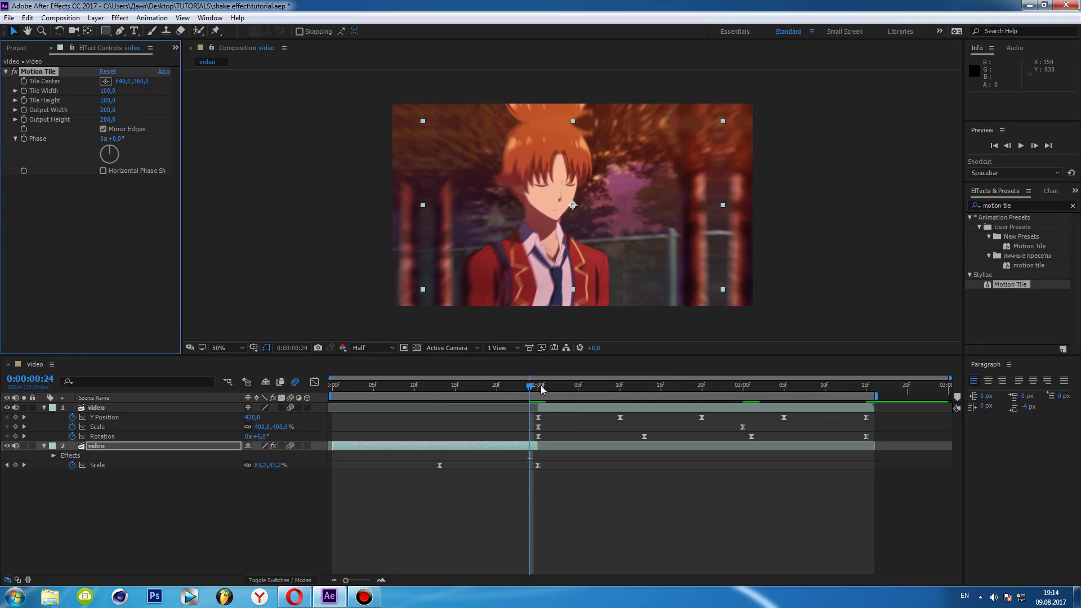
- At 01:13, give layer 1's Motion Tile output width and height 200 with Mirror Edges on
left_click(652, 408)
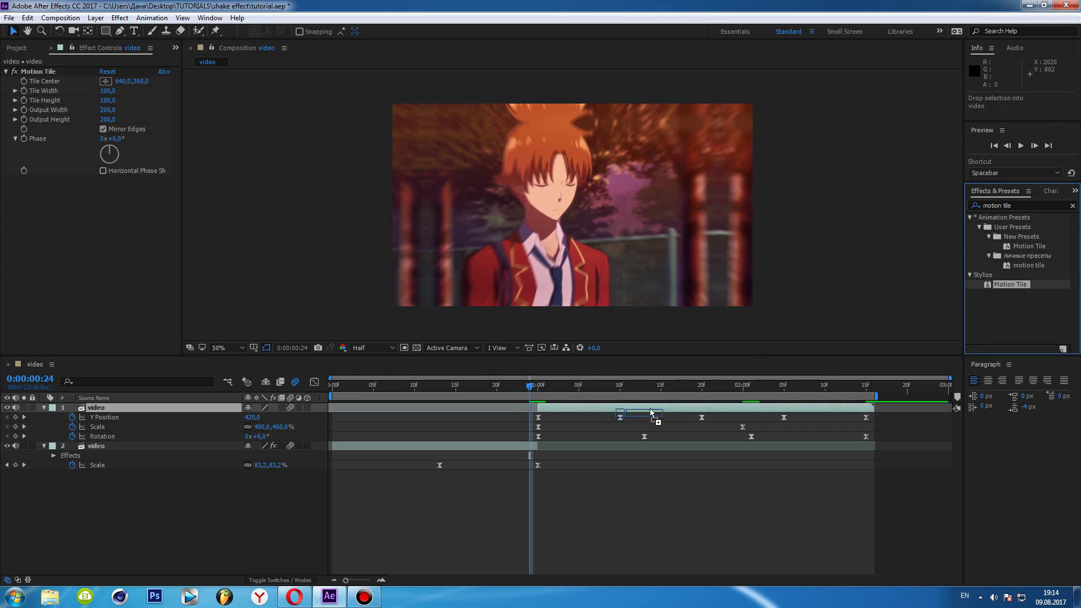
left_click(642, 385)
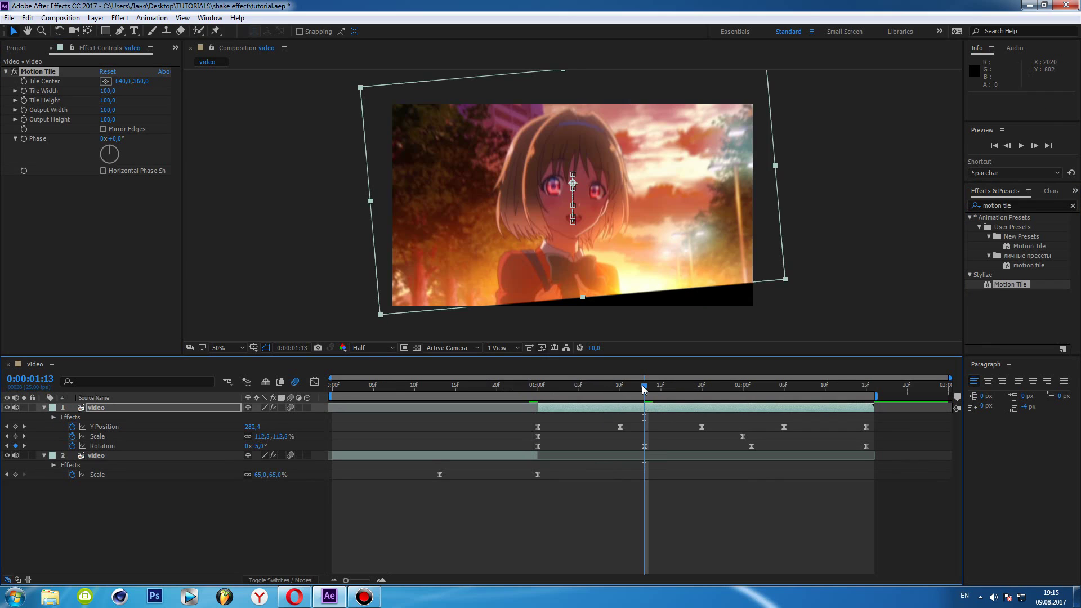
left_click(107, 110)
type("200")
key("Tab")
type("200")
left_click(104, 129)
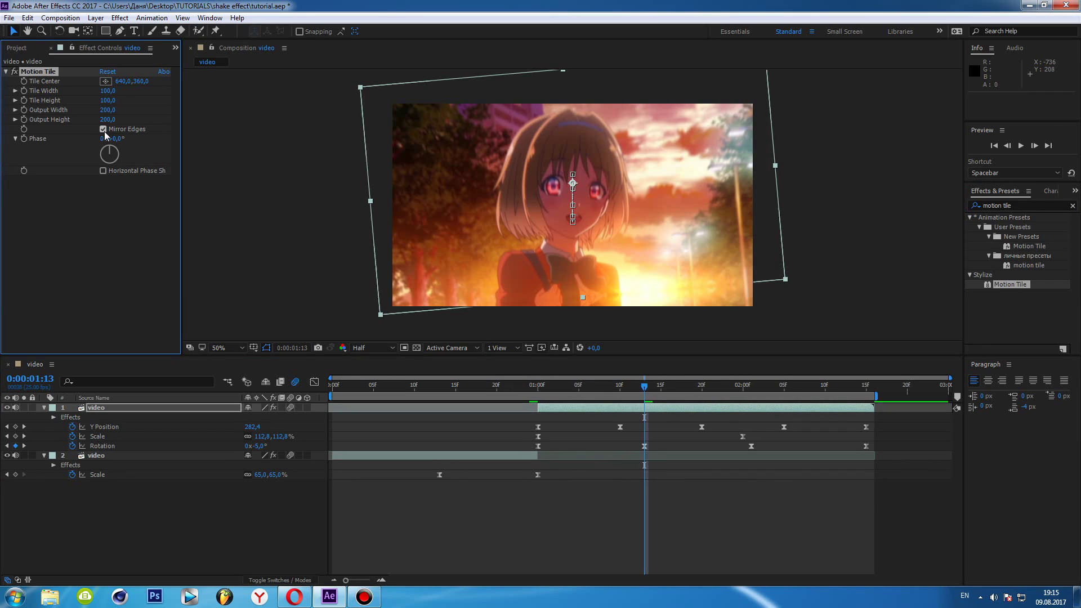
left_click(551, 417)
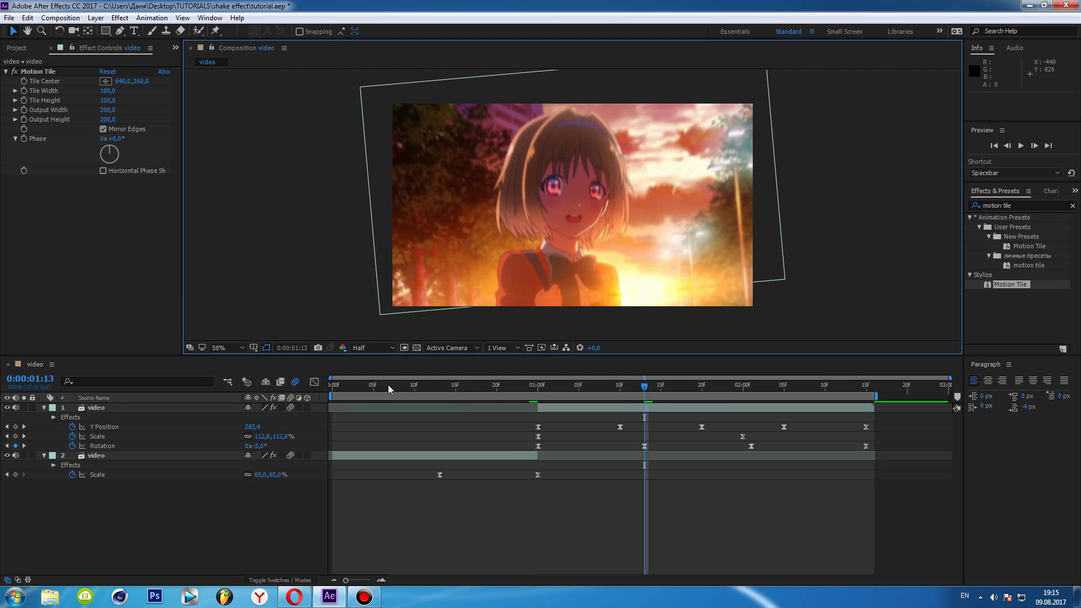
- Return the playhead to 0:00 and preview the finished shake-and-zoom transition
left_click(333, 385)
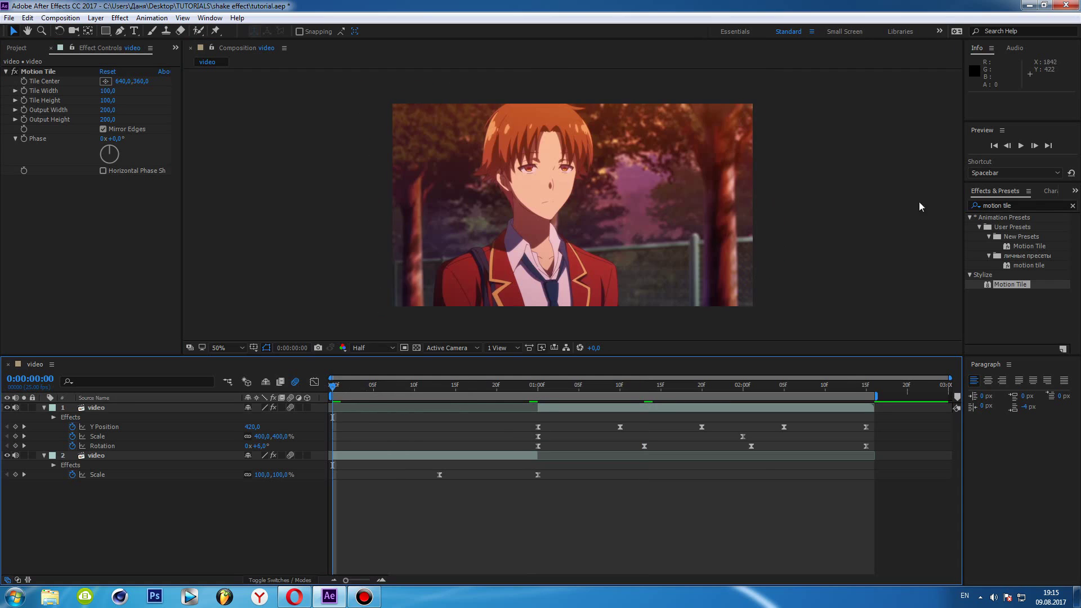
left_click(1022, 146)
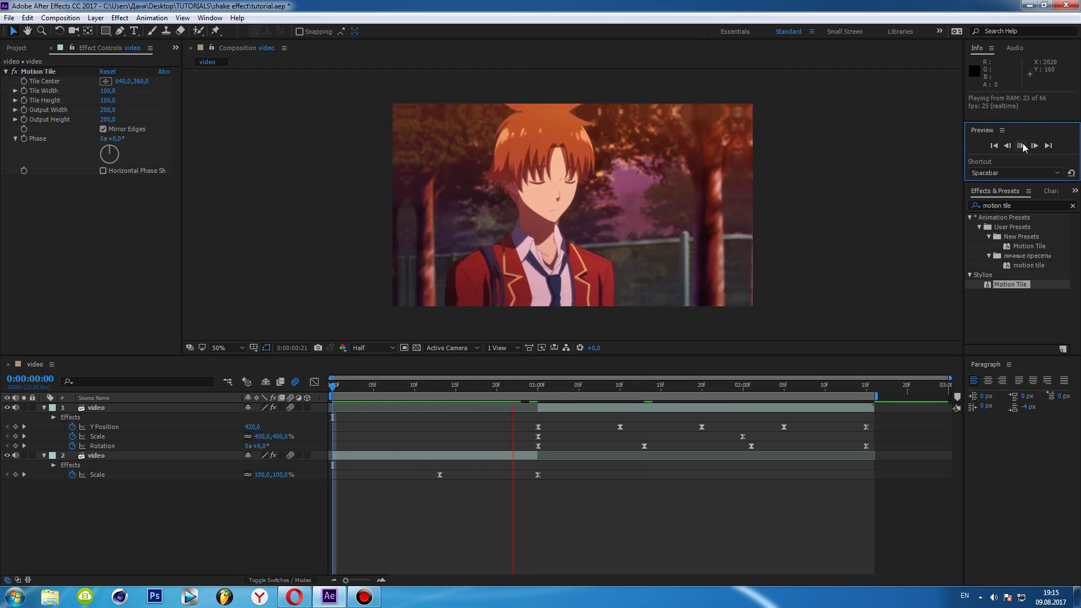